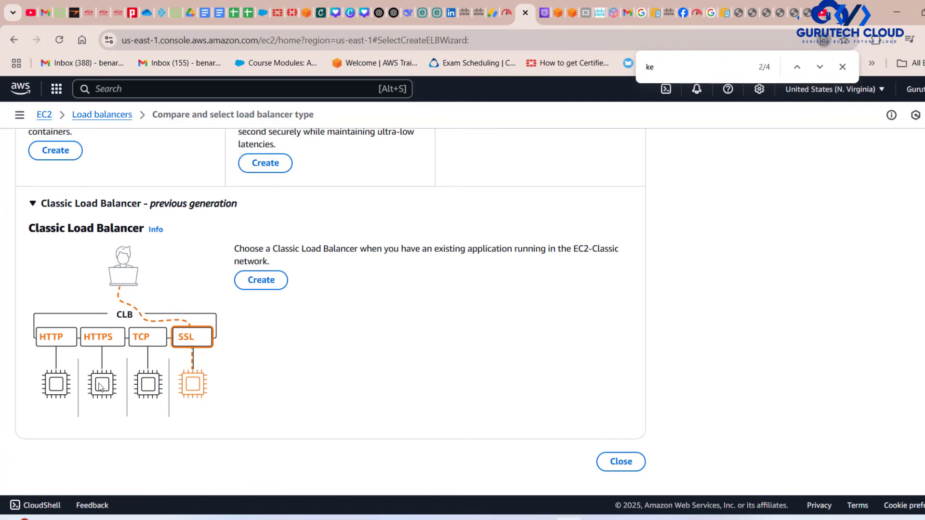
Start creating a Classic Load Balancer and select Gtech-VPC1 as its VPC.
left_click(279, 281)
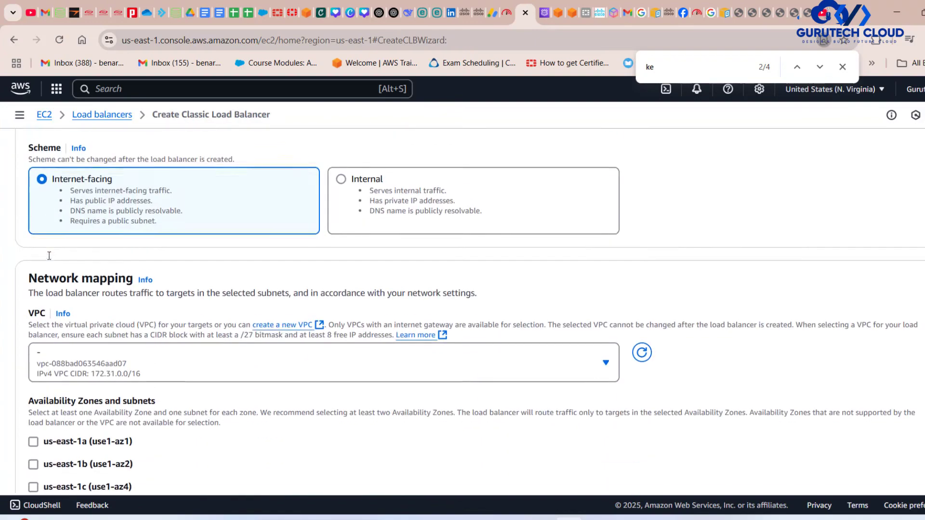
scroll(329, 305, "down", 2)
left_click(181, 284)
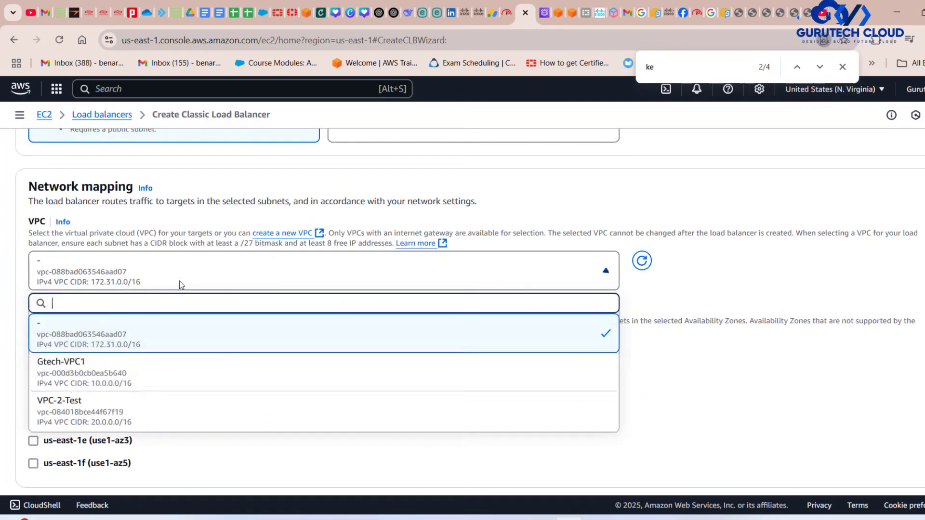
left_click(71, 365)
Enable the us-east-1a and us-east-1f Availability Zones for the load balancer.
scroll(242, 333, "down", 1)
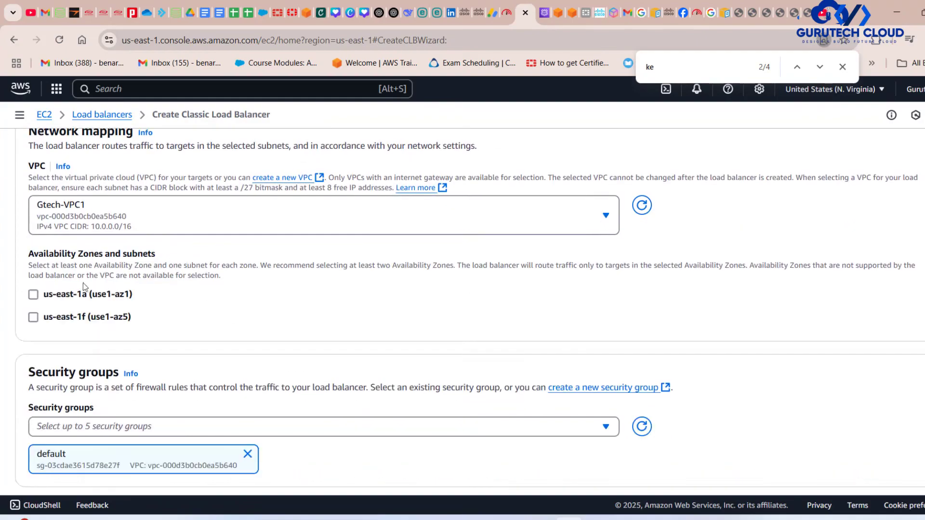
left_click(33, 295)
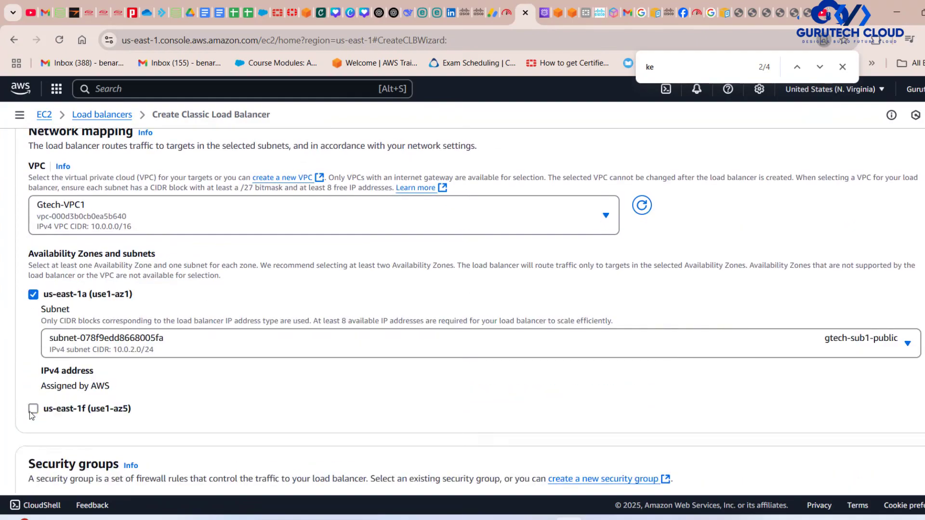
left_click(33, 409)
Replace the default security group with public-sg for the load balancer.
scroll(259, 405, "down", 9)
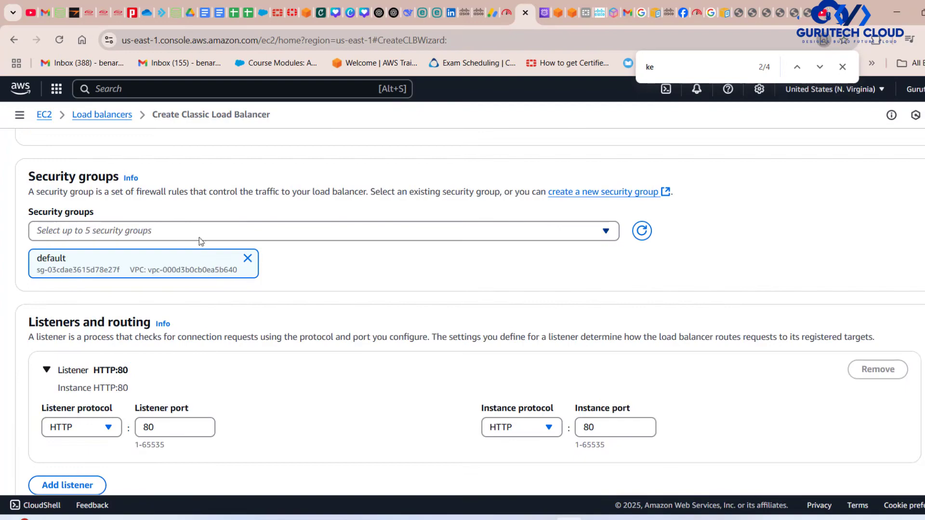
left_click(248, 259)
left_click(221, 233)
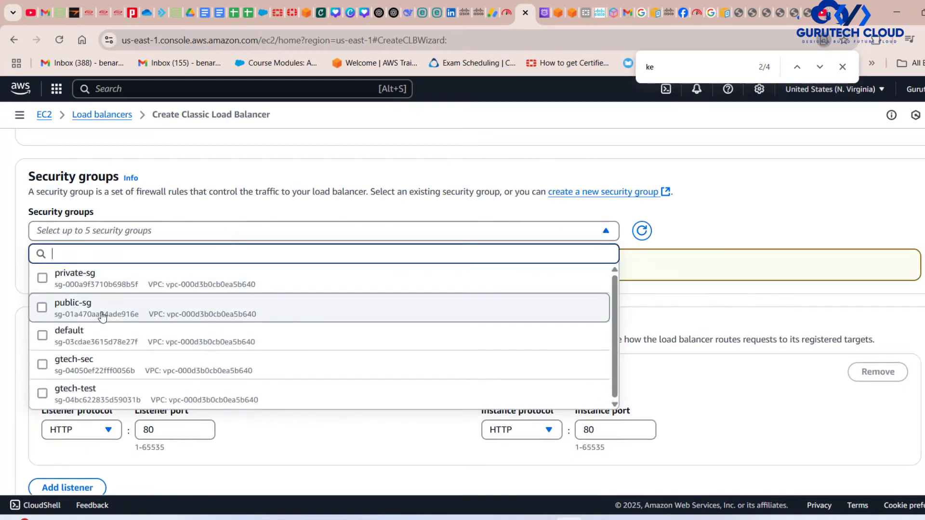
left_click(306, 296)
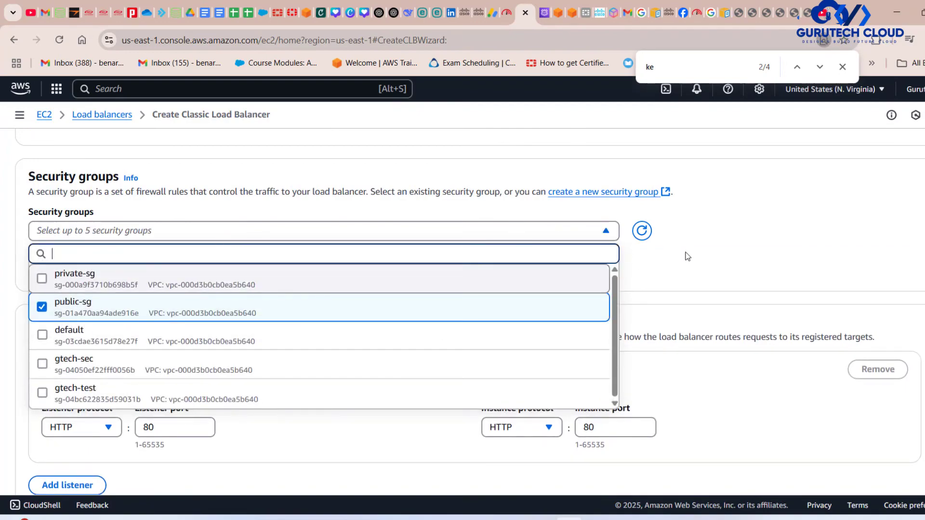
left_click(712, 239)
Switch to the clb.drawio diagram in draw.io to check the planned listener protocols and ports, and return to the load balancer form.
scroll(513, 360, "down", 2)
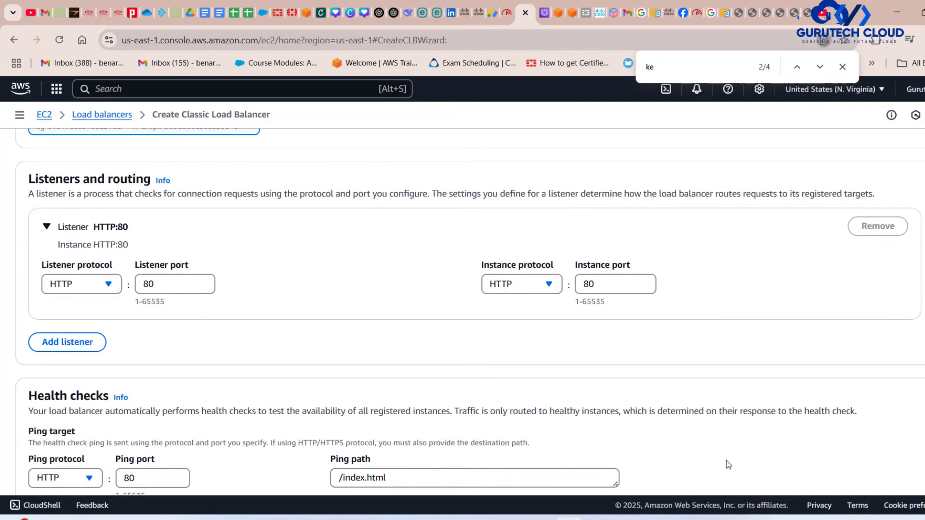
left_click(624, 519)
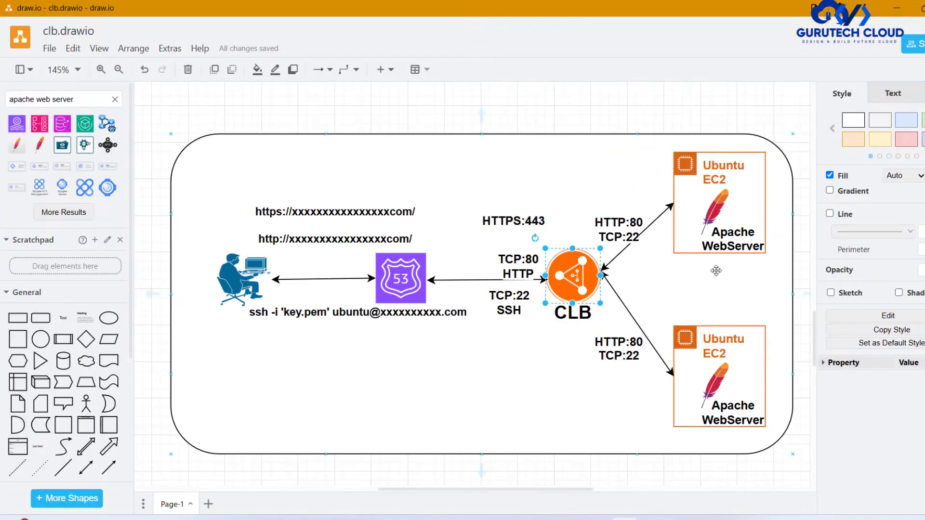
left_click(657, 118)
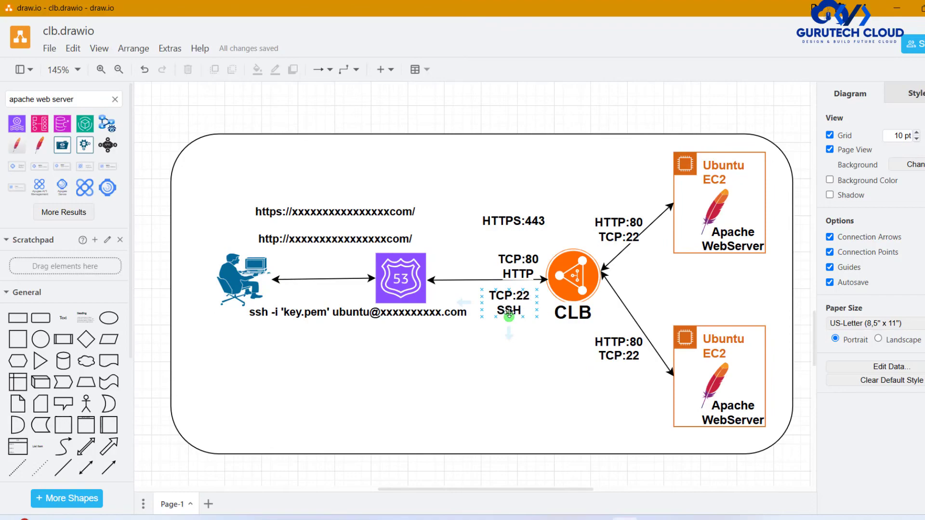
left_click(897, 8)
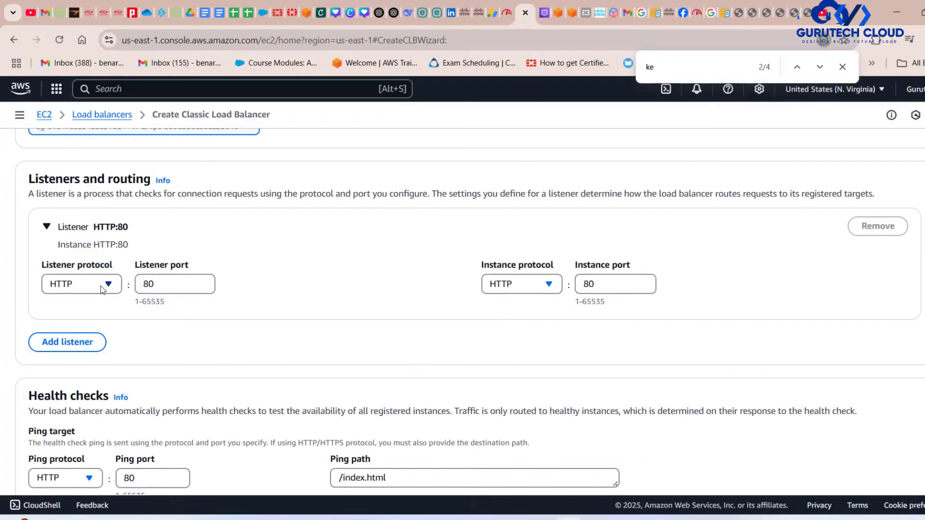
Configure the first listener with TCP port 22 for the load balancer and TCP port 22 for the instances.
left_click(101, 288)
left_click(75, 344)
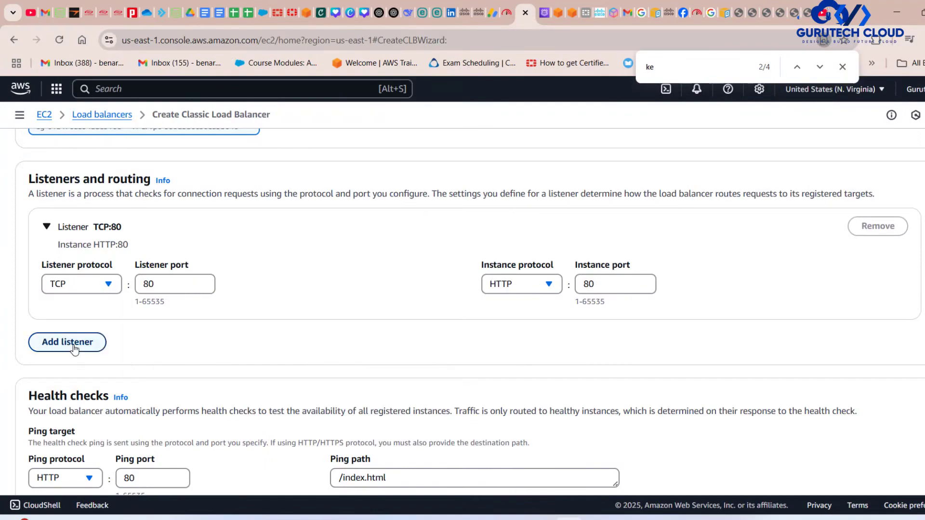
left_click(155, 287)
key("ctrl+a")
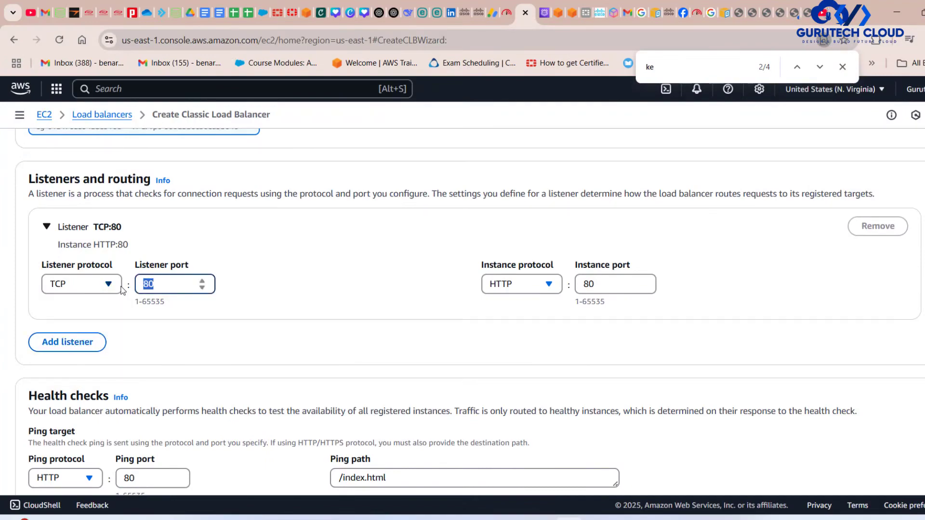
type("22")
left_click(547, 284)
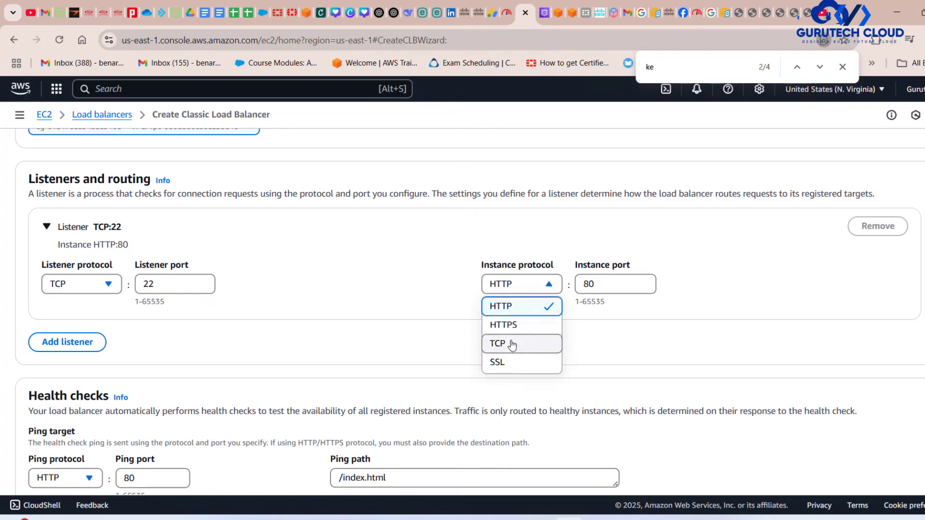
left_click(512, 345)
left_click_drag(607, 288, 541, 288)
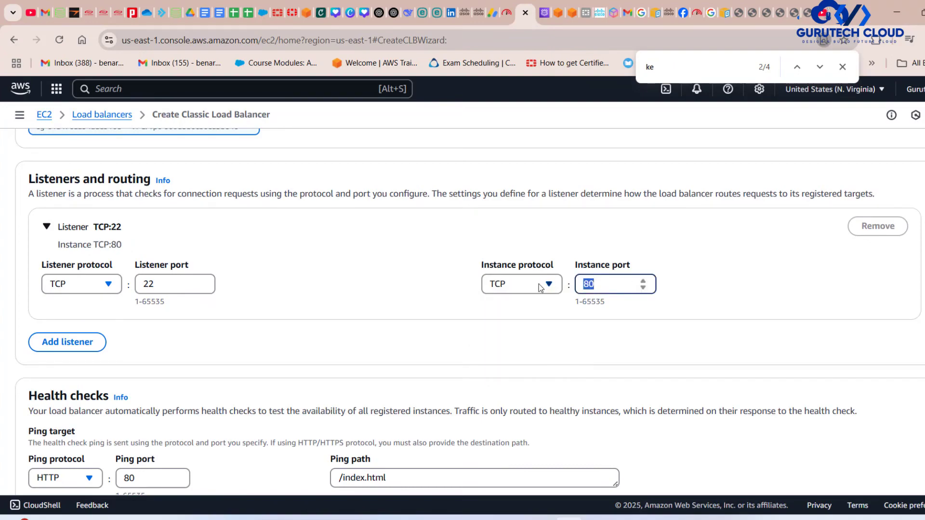
type("22")
Add a second listener on port 80 and set its listener protocol to TCP, keeping HTTP port 80 for the instances.
left_click(72, 342)
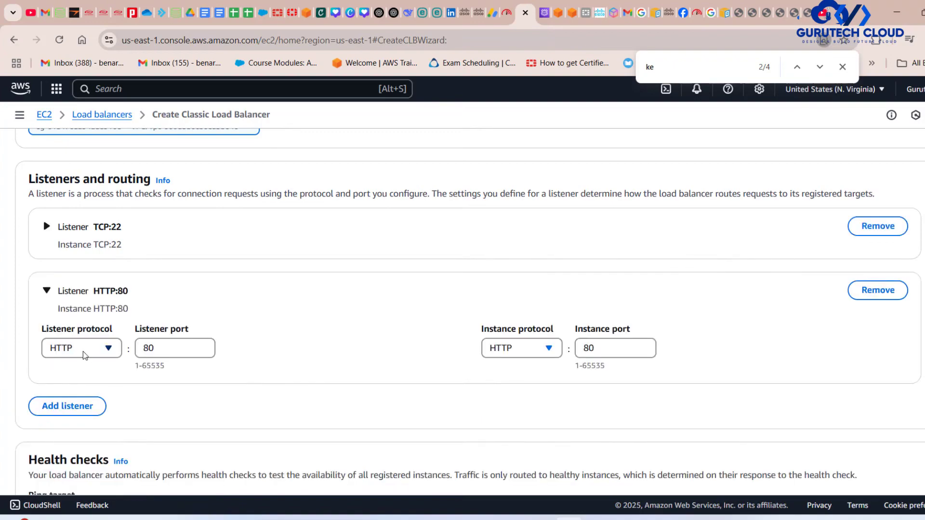
left_click(46, 226)
scroll(212, 255, "down", 1)
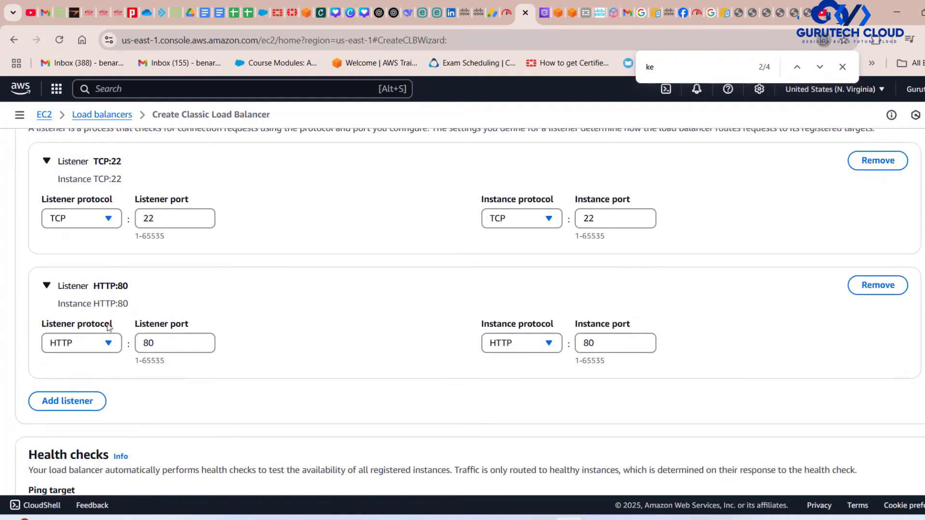
left_click(79, 343)
left_click(64, 403)
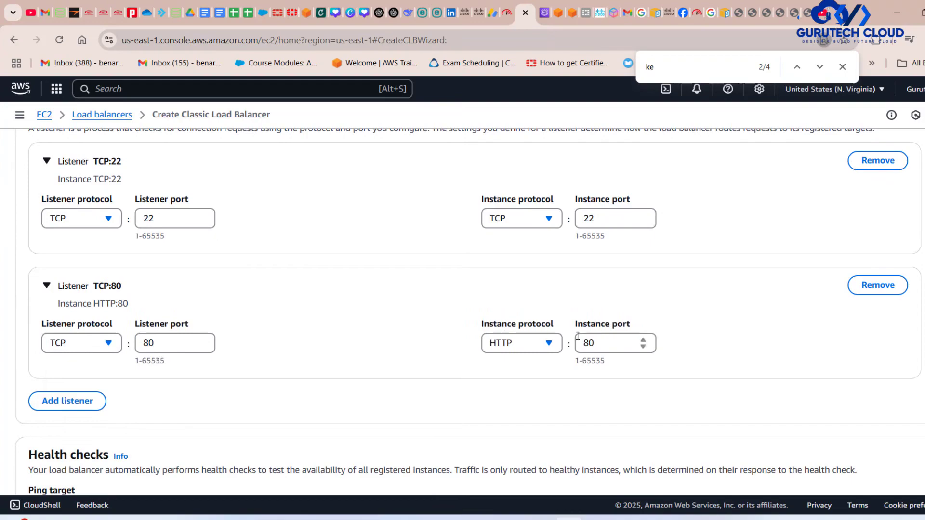
Add a third listener using HTTPS on port 443 that forwards to HTTP port 80 on the instances.
left_click(67, 401)
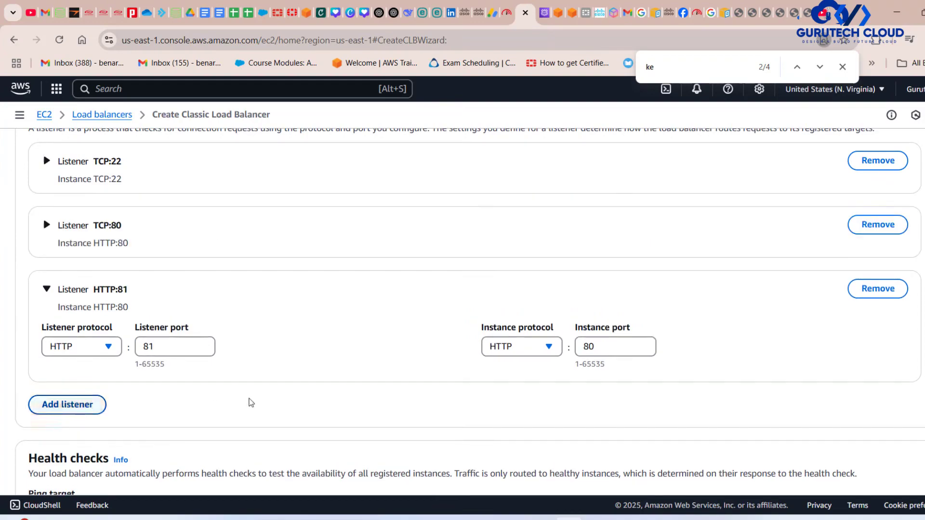
left_click(46, 190)
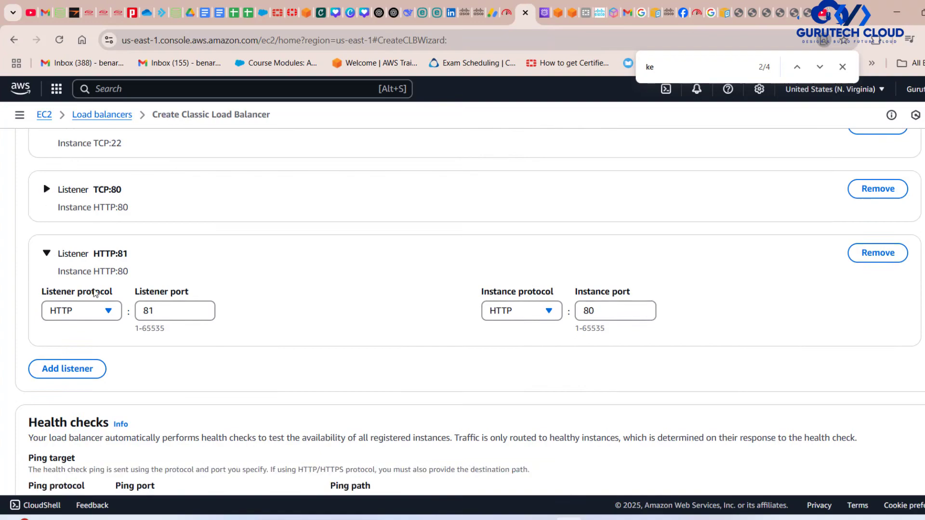
left_click(92, 372)
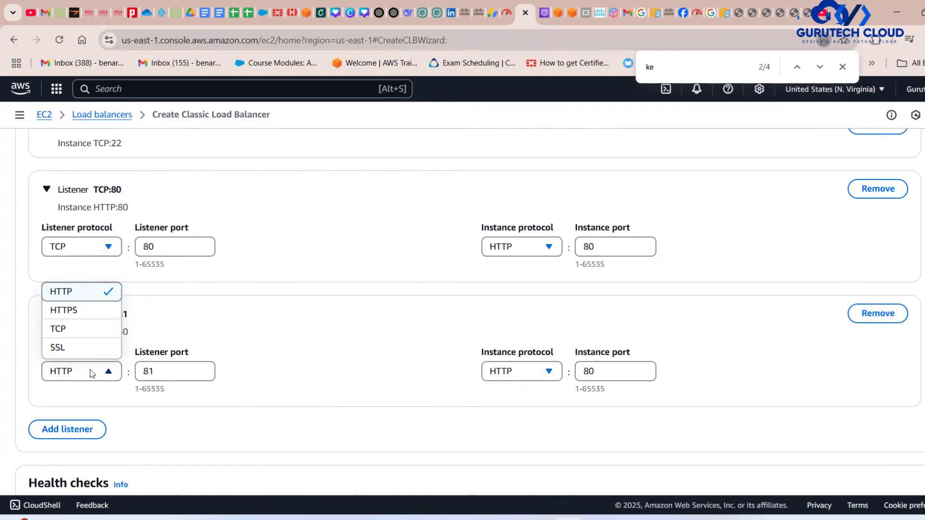
left_click(64, 311)
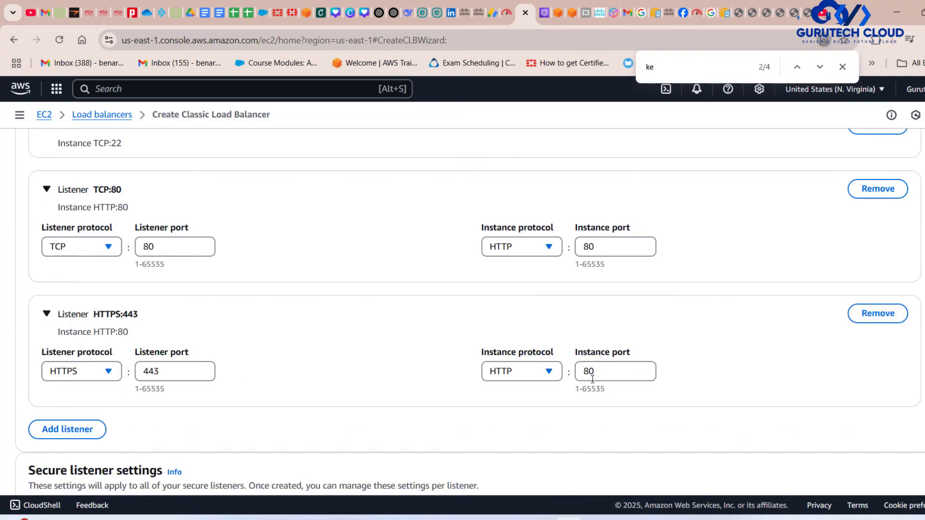
Select the *.gurutechcloud.com ACM certificate as the default SSL/TLS server certificate.
scroll(656, 396, "down", 8)
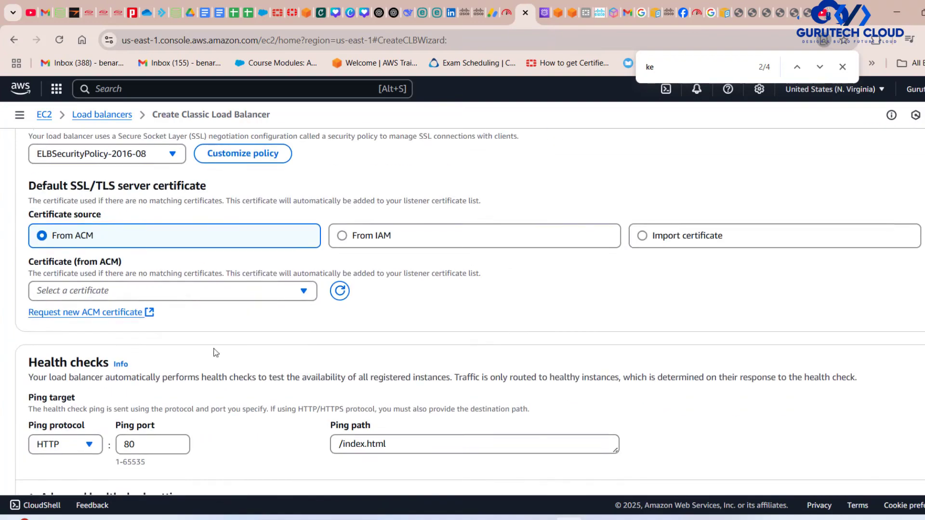
left_click(190, 294)
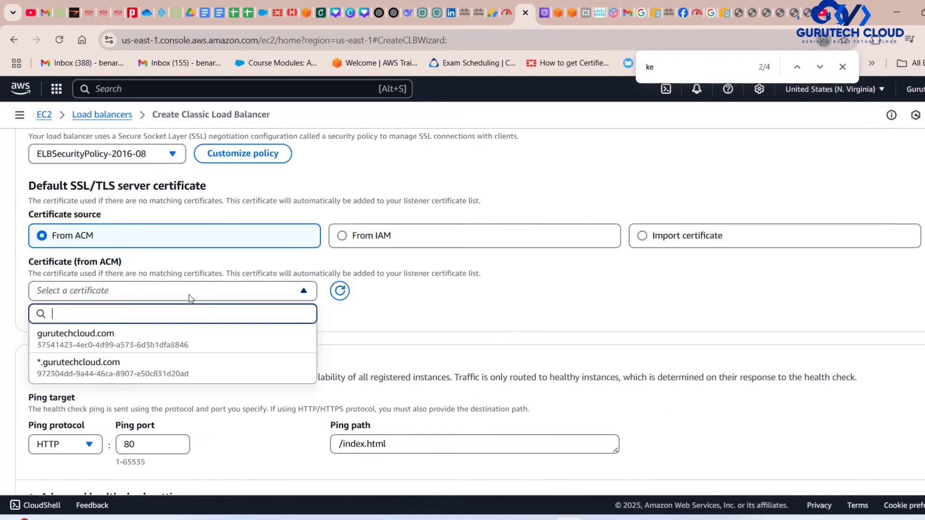
left_click(150, 376)
Review the configured listeners, the secure listener settings and the health check section.
scroll(485, 324, "up", 6)
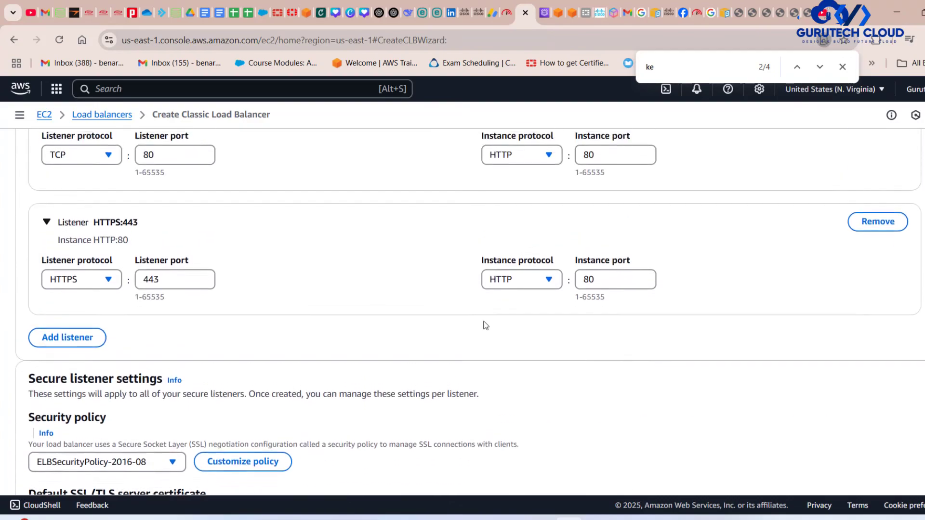
scroll(222, 328, "down", 10)
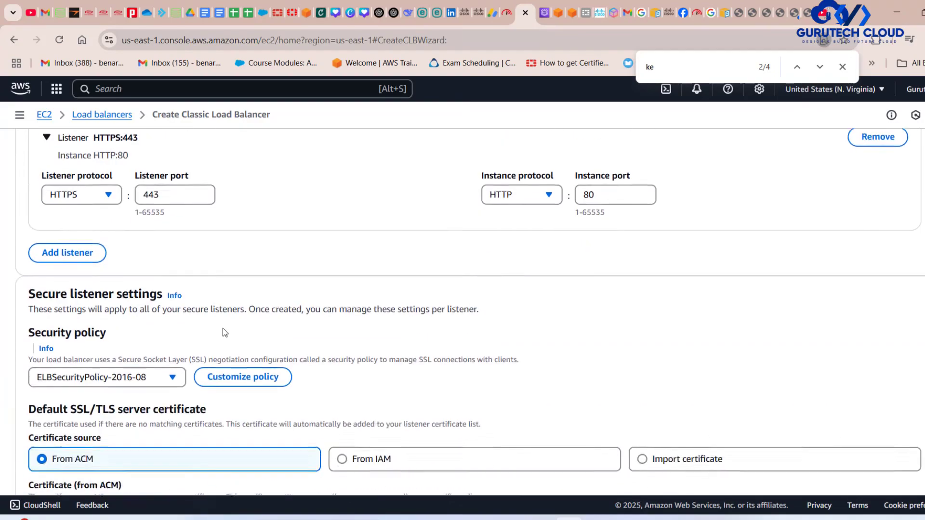
scroll(223, 329, "down", 1)
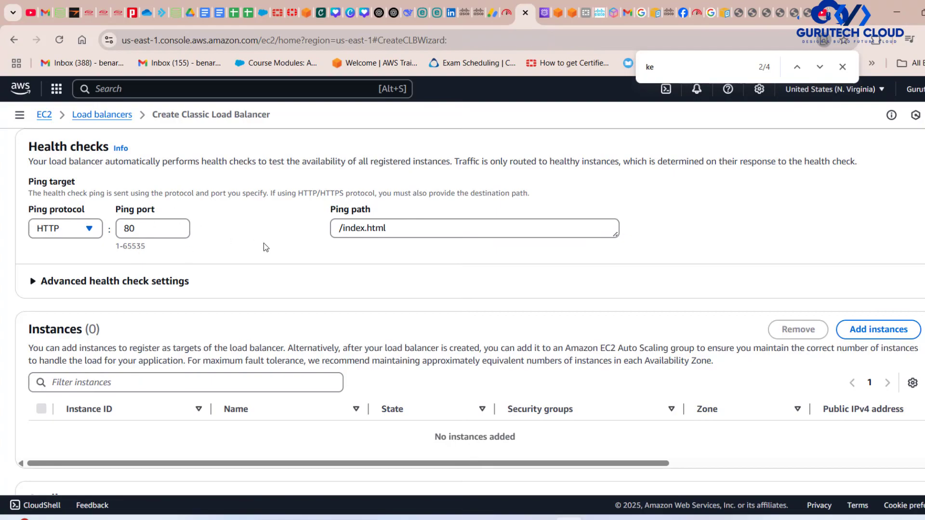
scroll(264, 243, "up", 15)
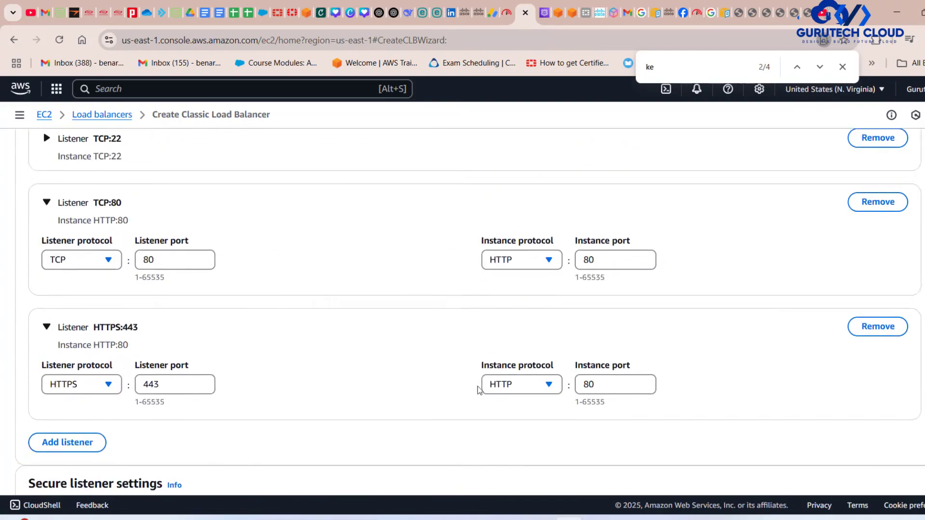
scroll(478, 389, "down", 10)
scroll(478, 390, "up", 2)
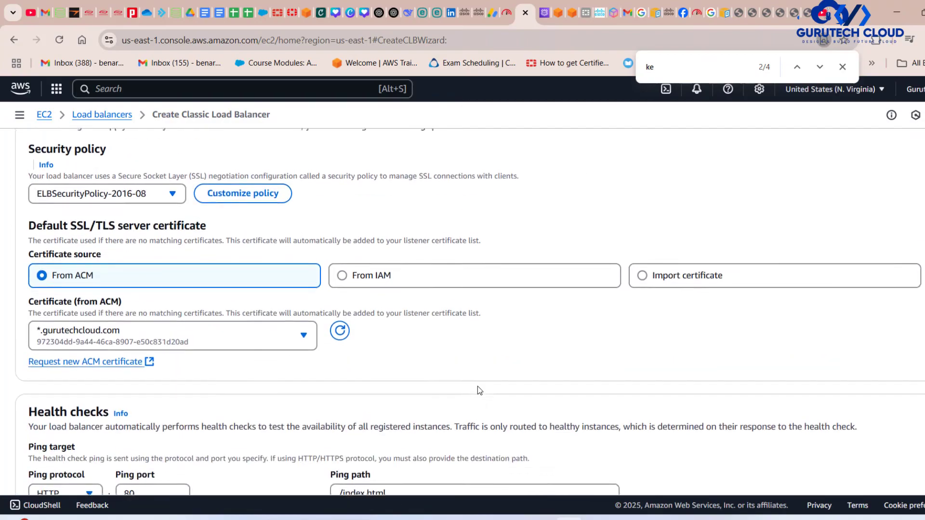
scroll(478, 386, "up", 1)
scroll(478, 387, "down", 6)
Add both available instances, ec1 and ec22, as targets of the load balancer.
scroll(140, 284, "down", 3)
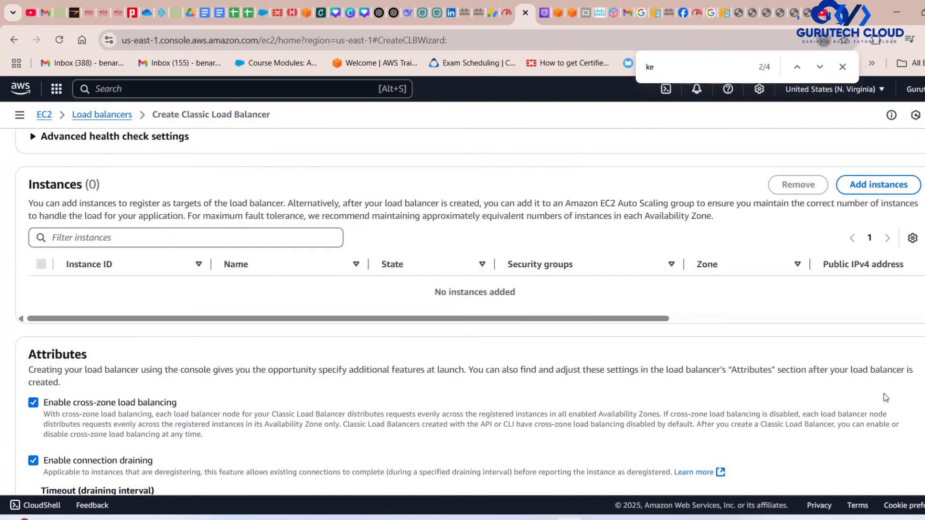
left_click(872, 185)
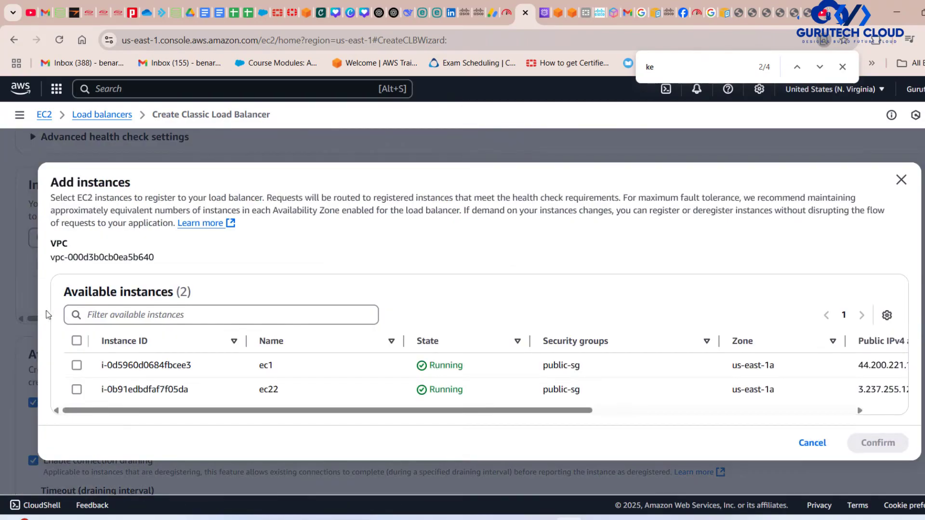
left_click(76, 341)
scroll(401, 369, "right", 1)
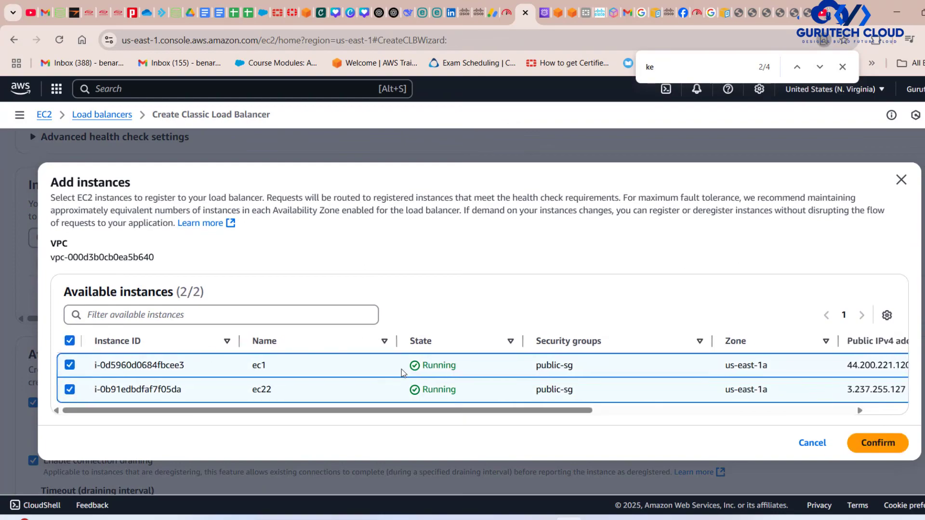
left_click(882, 444)
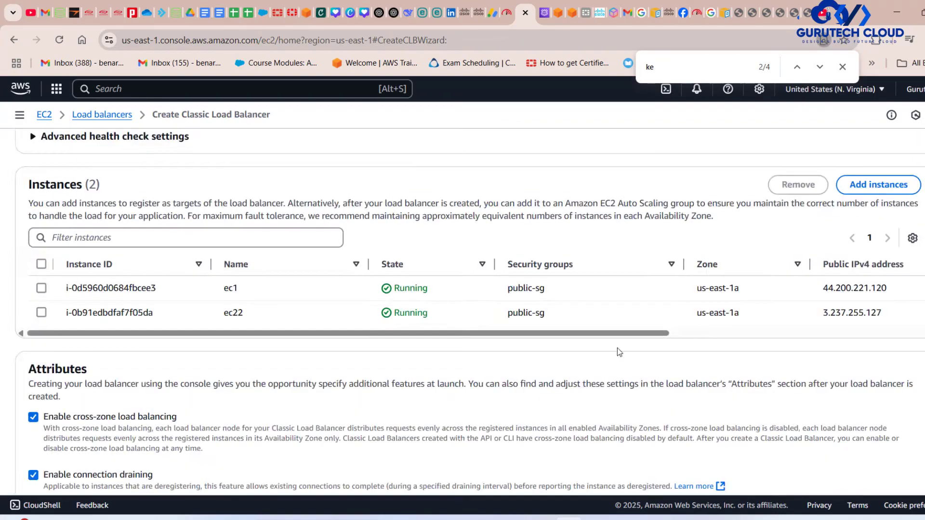
Review the health check, instances and summary, and try to create the load balancer.
scroll(617, 348, "down", 6)
scroll(804, 405, "up", 8)
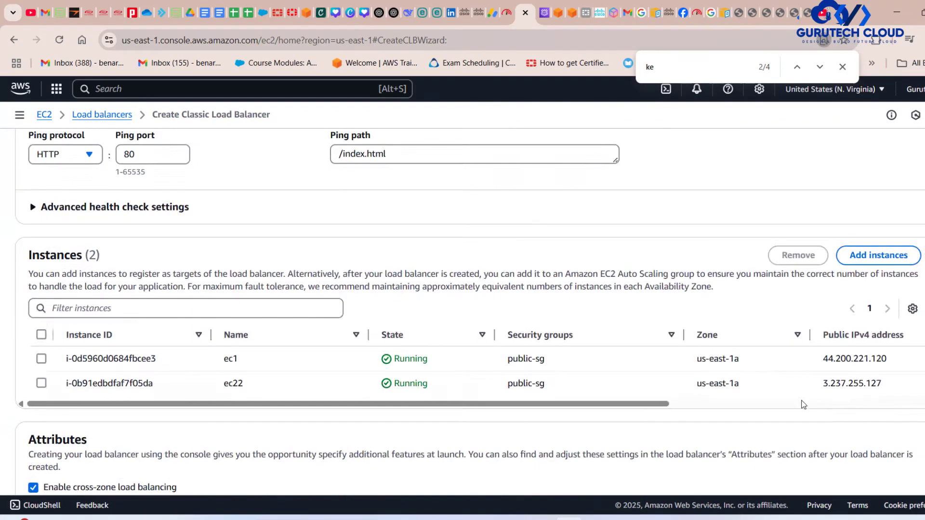
scroll(804, 405, "up", 5)
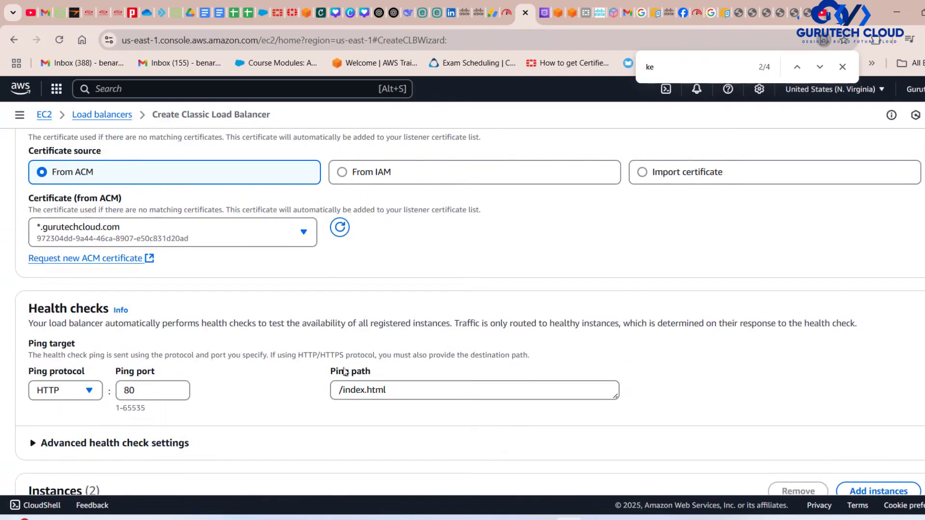
scroll(400, 414, "up", 2)
scroll(400, 415, "down", 15)
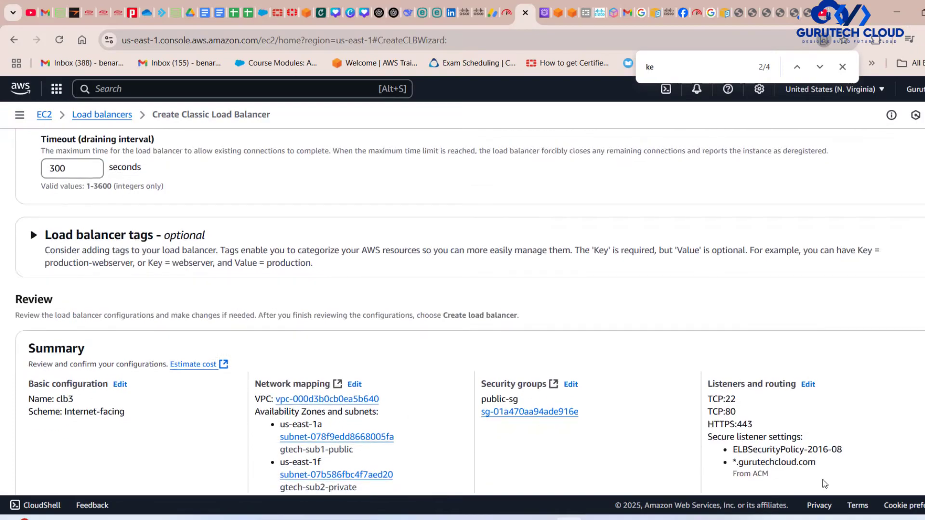
left_click(875, 460)
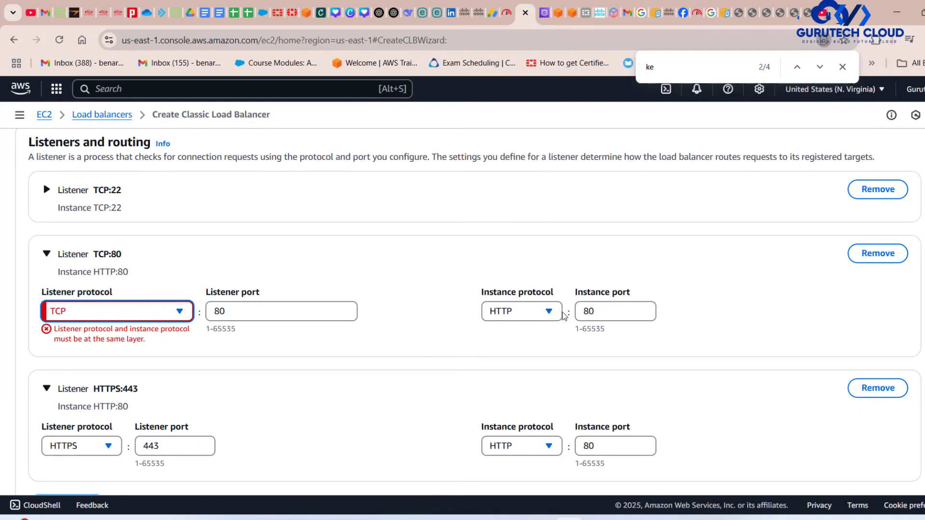
Set the instance protocol of the TCP:80 listener to TCP.
left_click(544, 316)
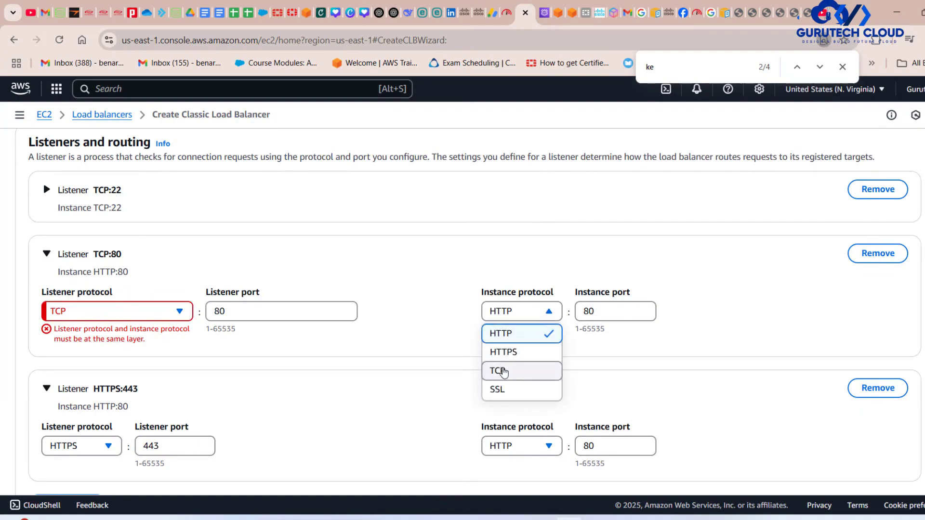
left_click(499, 371)
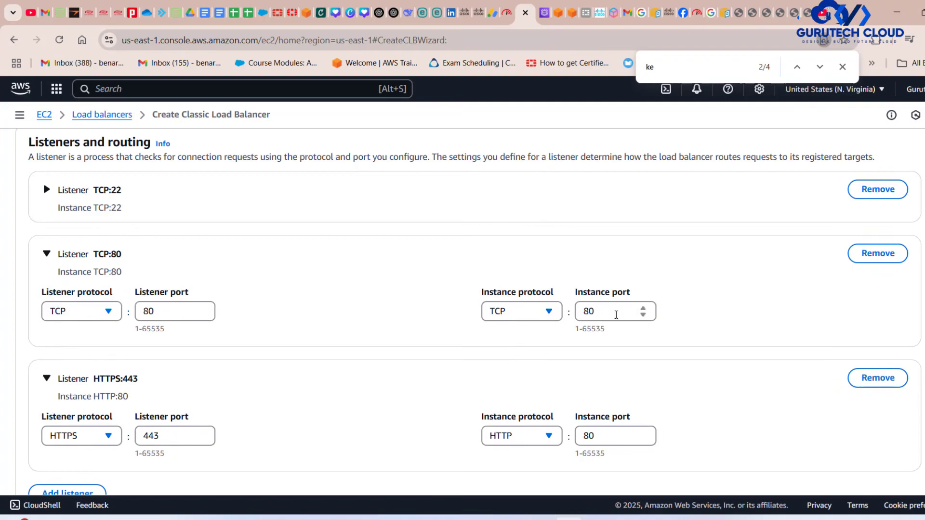
scroll(616, 315, "down", 20)
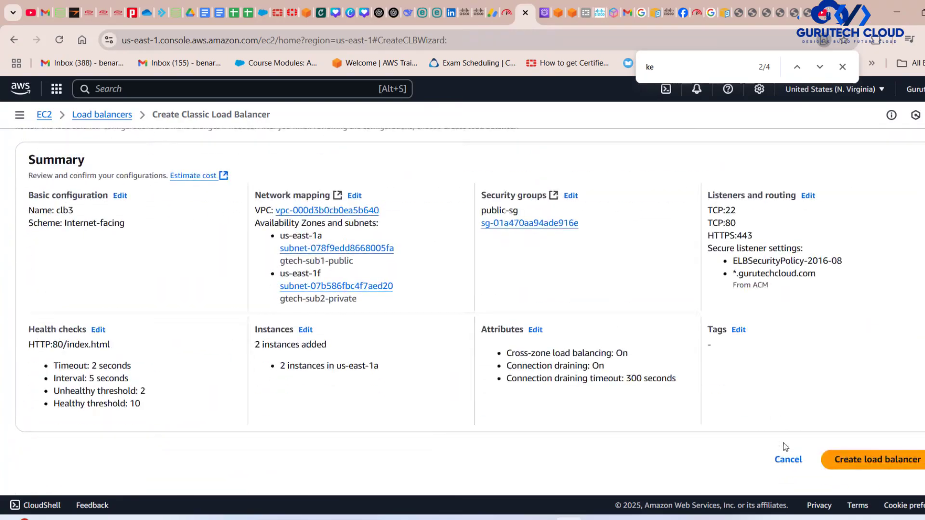
Recheck the listeners, certificate and attributes, and create the load balancer.
scroll(475, 277, "up", 20)
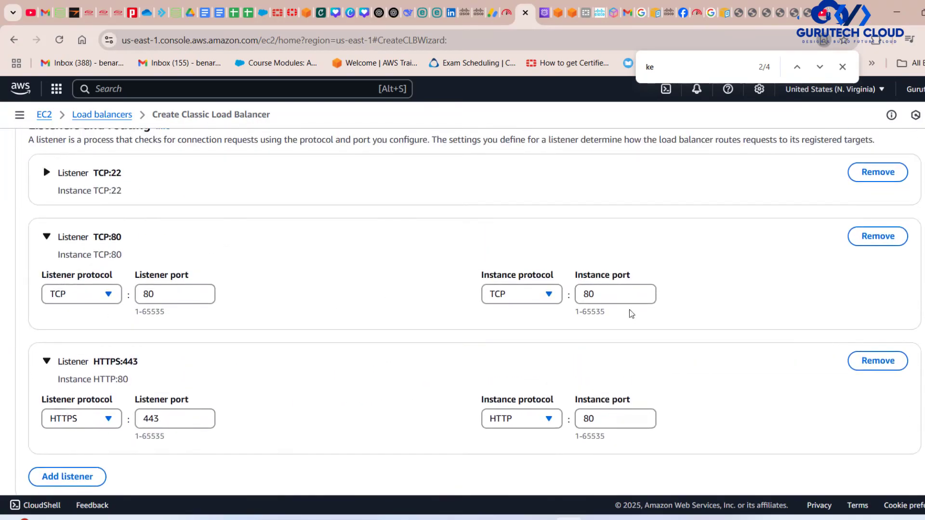
scroll(593, 354, "down", 3)
scroll(592, 355, "up", 4)
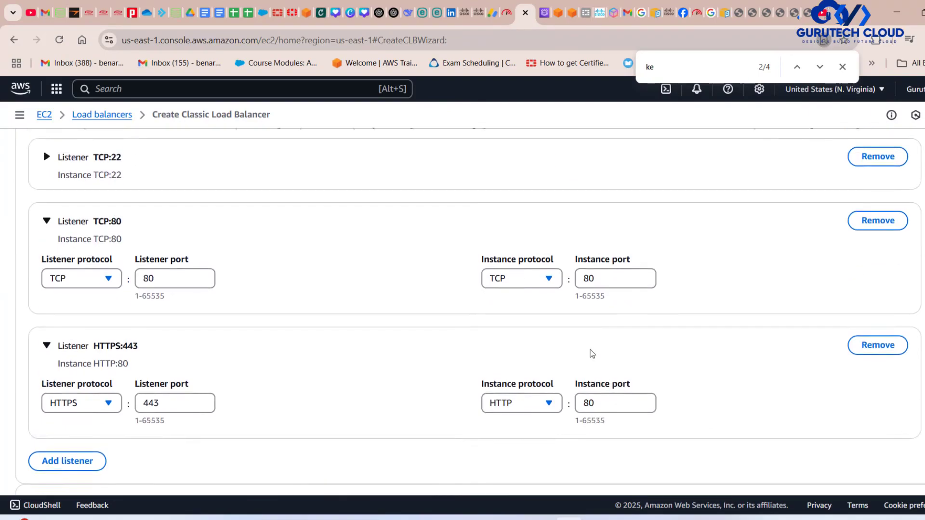
scroll(593, 354, "down", 12)
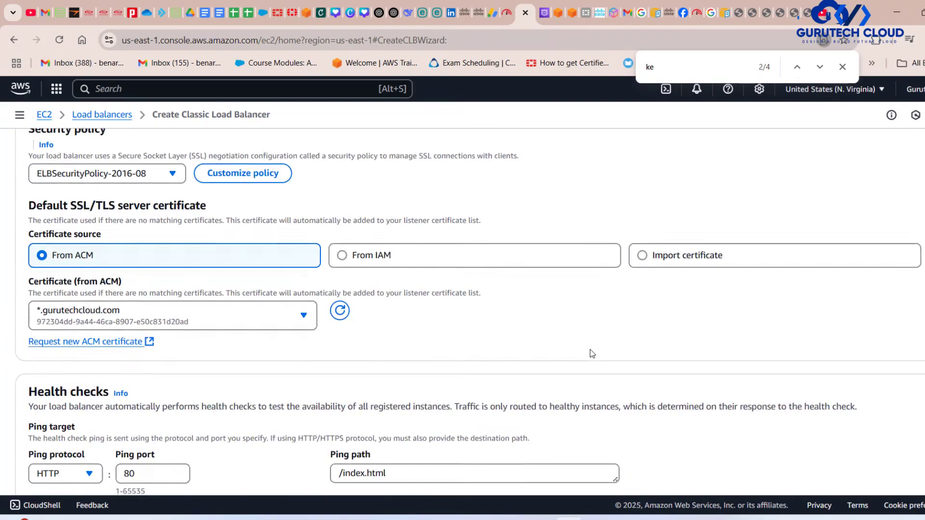
scroll(592, 354, "down", 15)
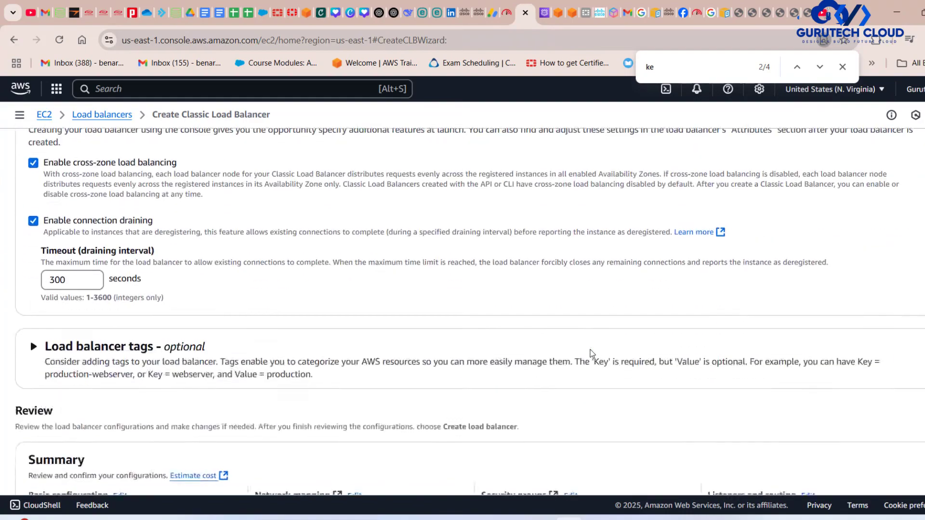
left_click(871, 460)
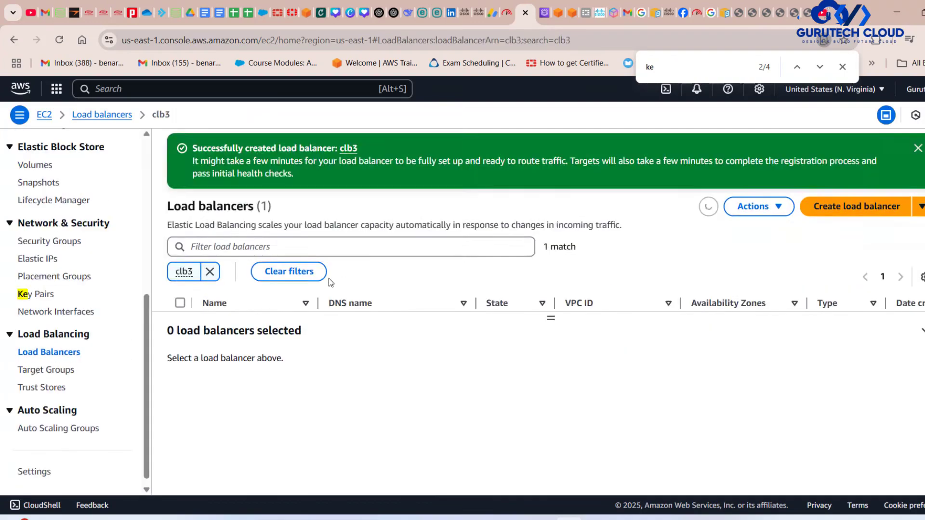
Open the clb3 load balancer's details and examine the protocol and port mapping of each listener.
scroll(329, 279, "down", 1)
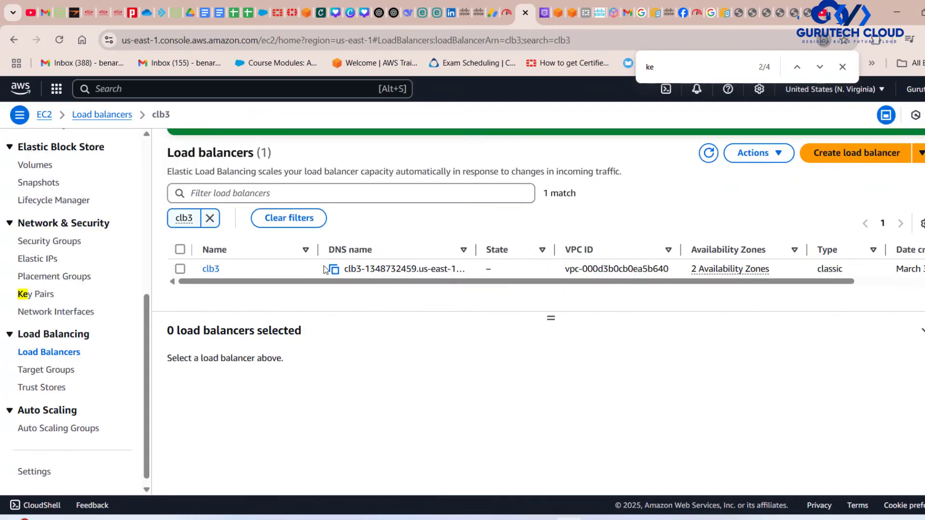
left_click(208, 269)
scroll(490, 332, "down", 5)
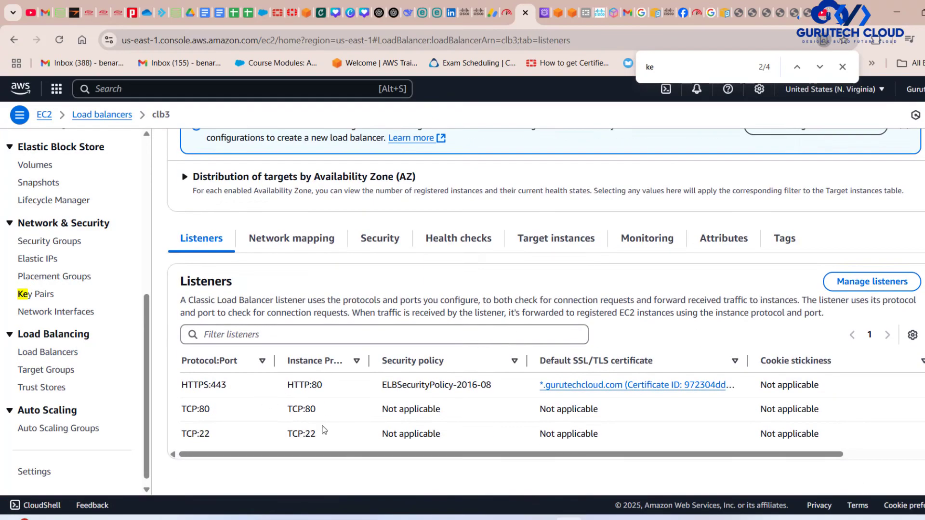
left_click_drag(336, 446, 177, 441)
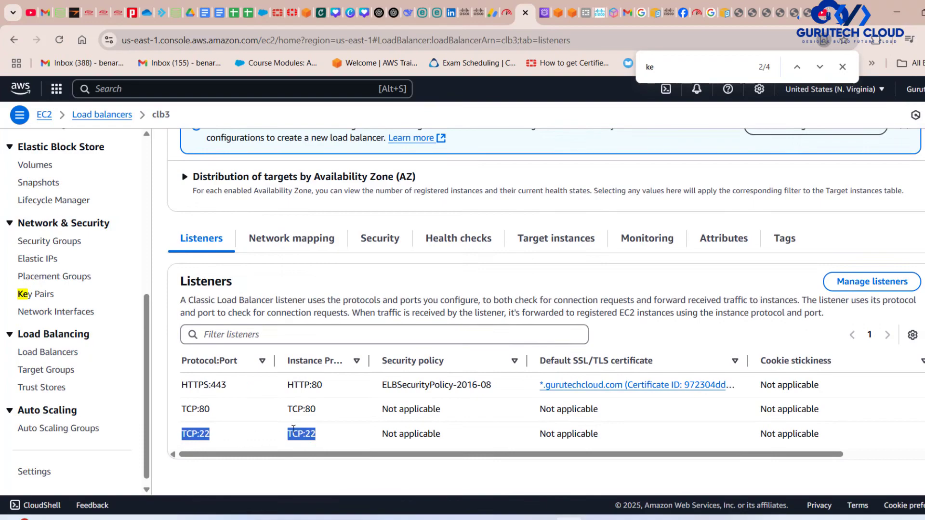
left_click_drag(334, 413, 173, 410)
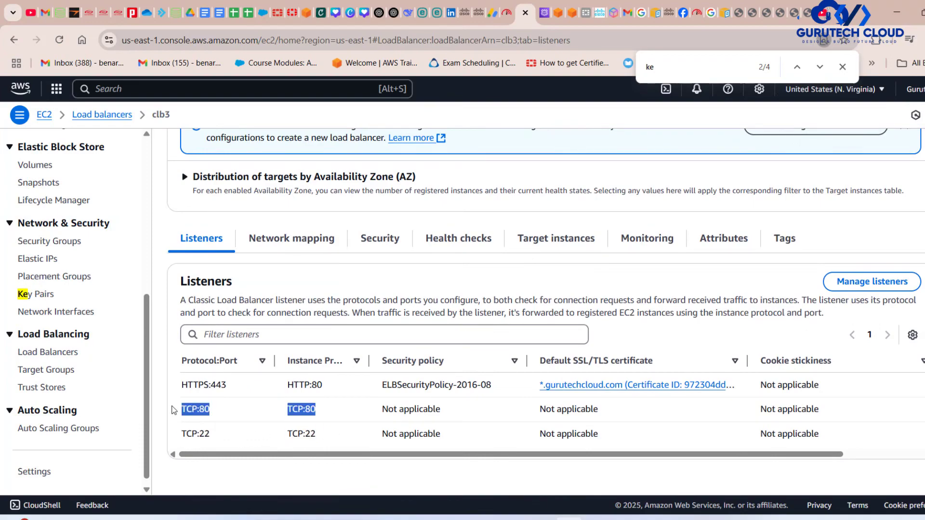
left_click_drag(333, 388, 186, 397)
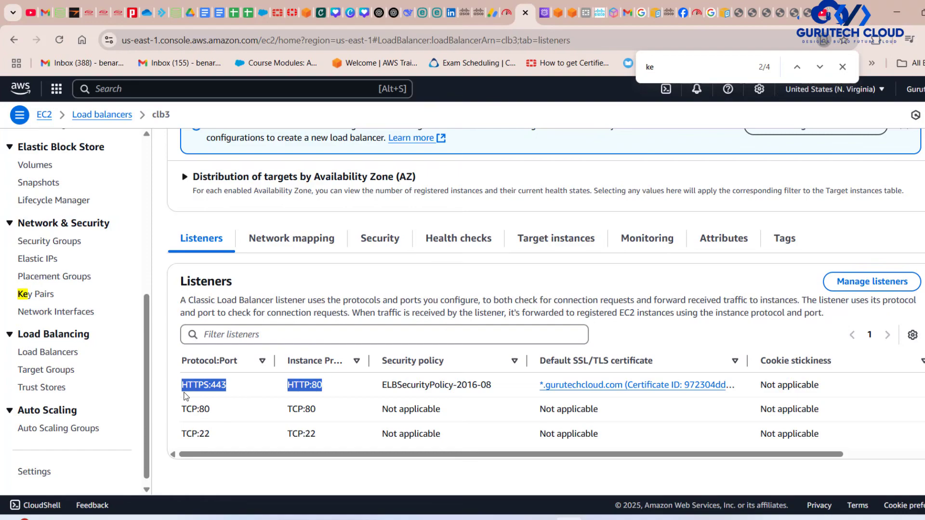
View clb3's target instances, widen the health status description column and refresh until the health status of both instances updates.
scroll(186, 396, "up", 1)
scroll(186, 385, "down", 1)
left_click(542, 238)
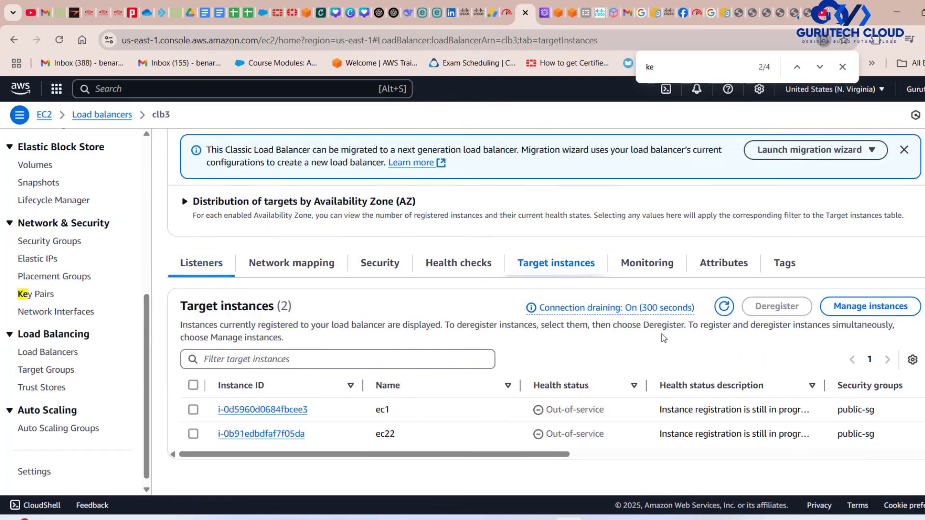
left_click(723, 306)
left_click(724, 305)
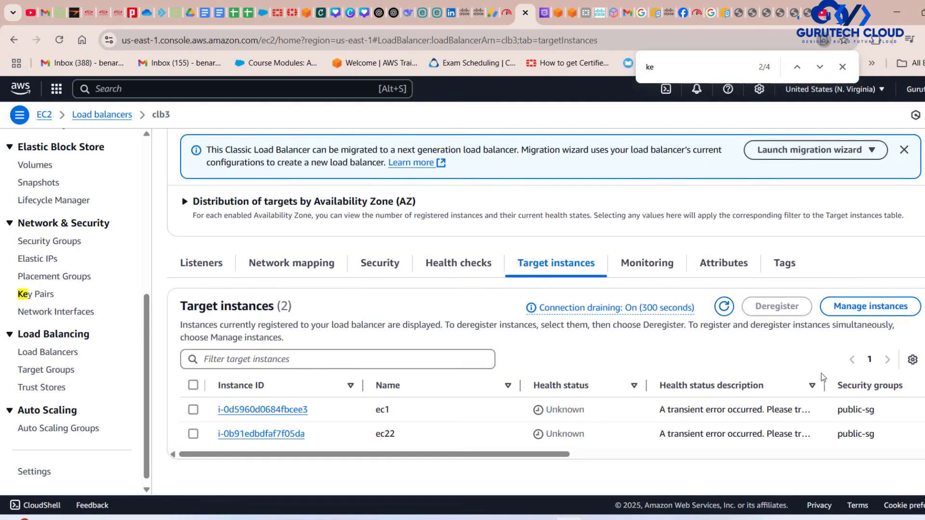
left_click_drag(824, 385, 890, 384)
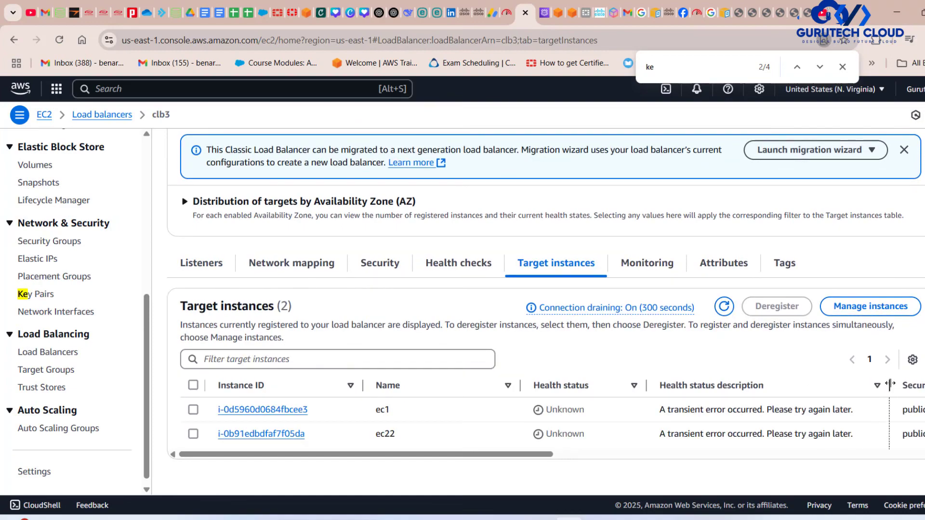
left_click(724, 306)
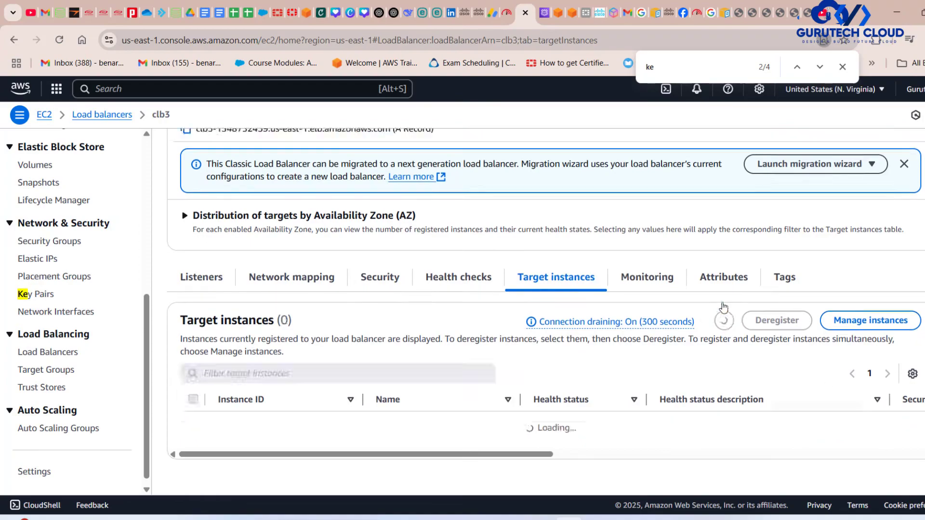
left_click(723, 307)
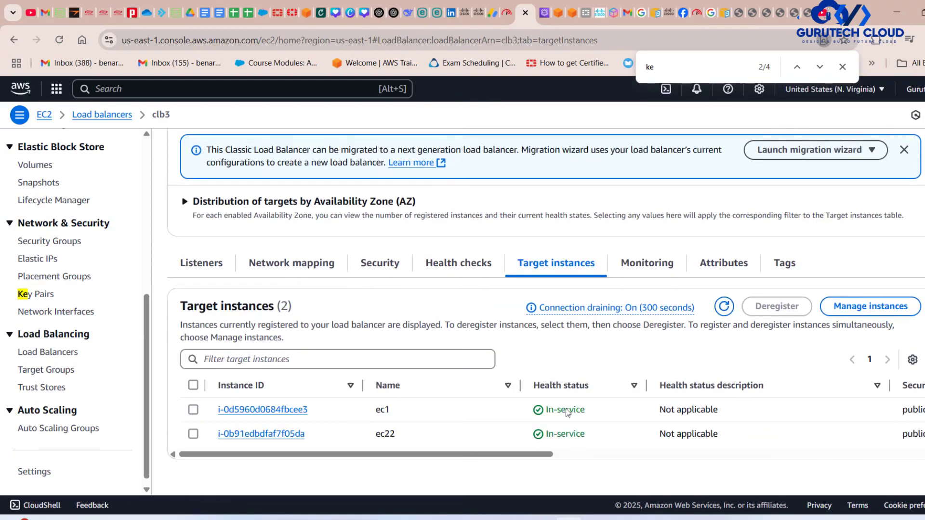
scroll(603, 346, "up", 5)
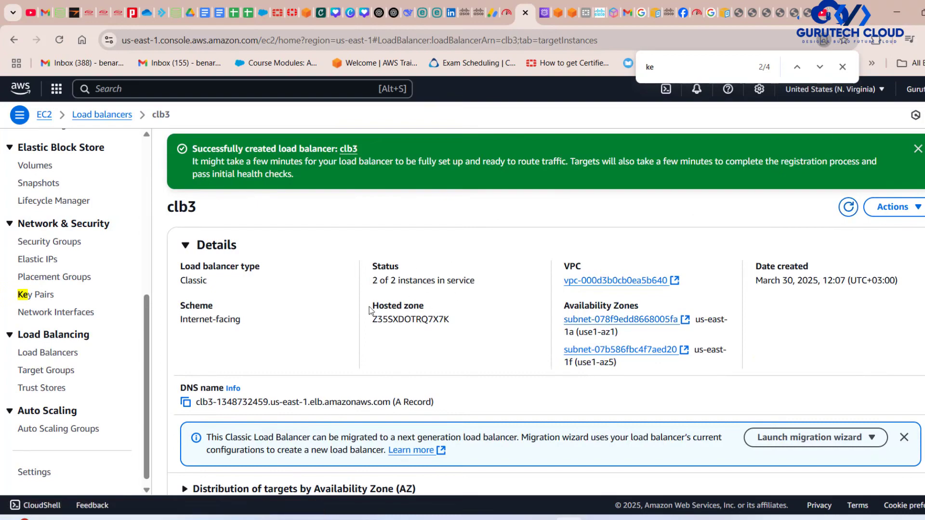
Switch to the clb.drawio diagram in draw.io and examine the connections between the CLB and the two Apache web servers.
left_click(625, 519)
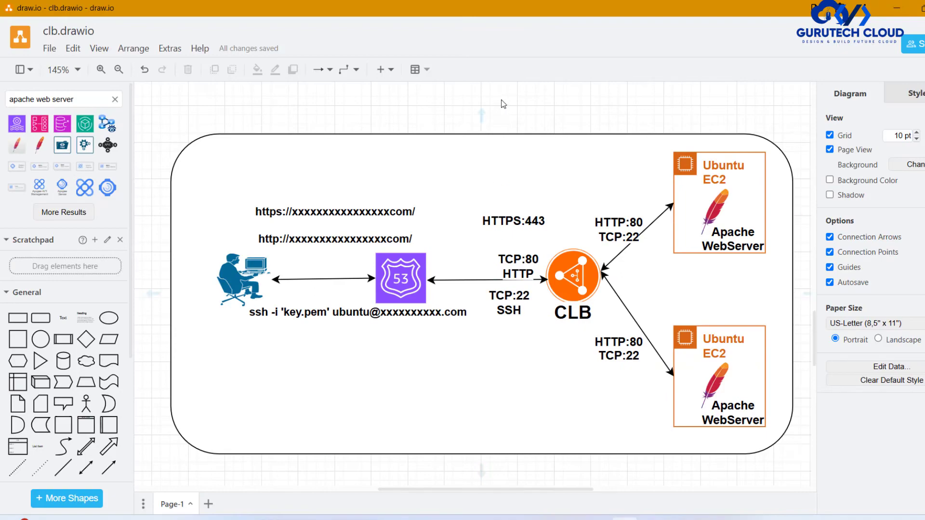
left_click_drag(501, 100, 847, 392)
scroll(568, 355, "up", 3)
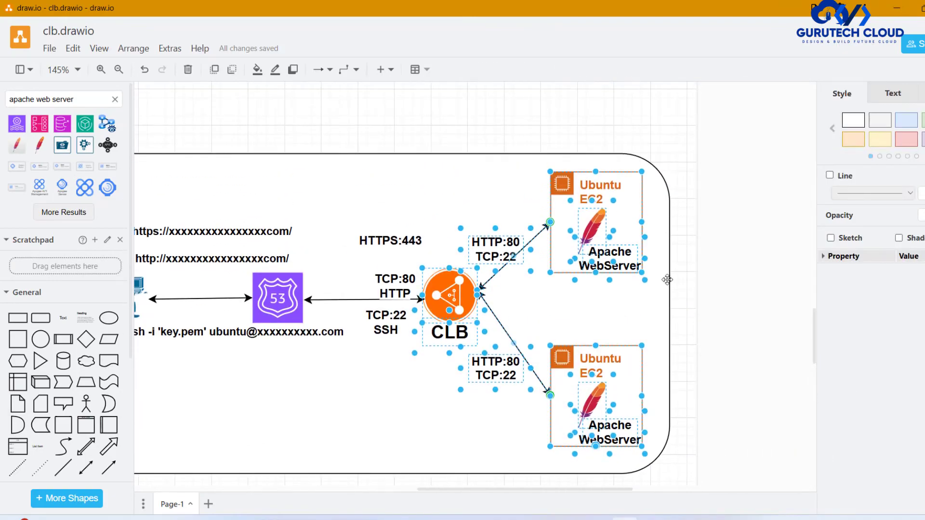
left_click(730, 216)
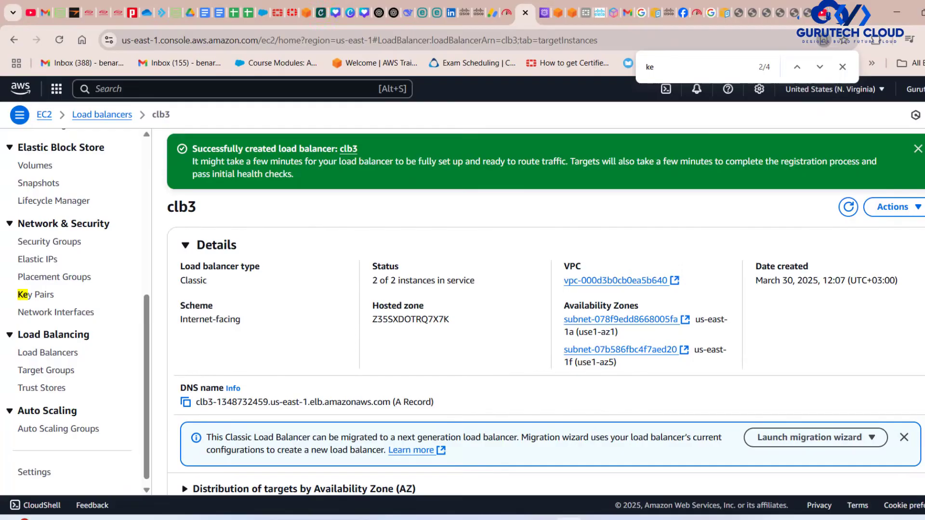
Copy clb3's DNS name in the AWS console and check the HTTPS:443 entry among its listeners.
left_click(185, 402)
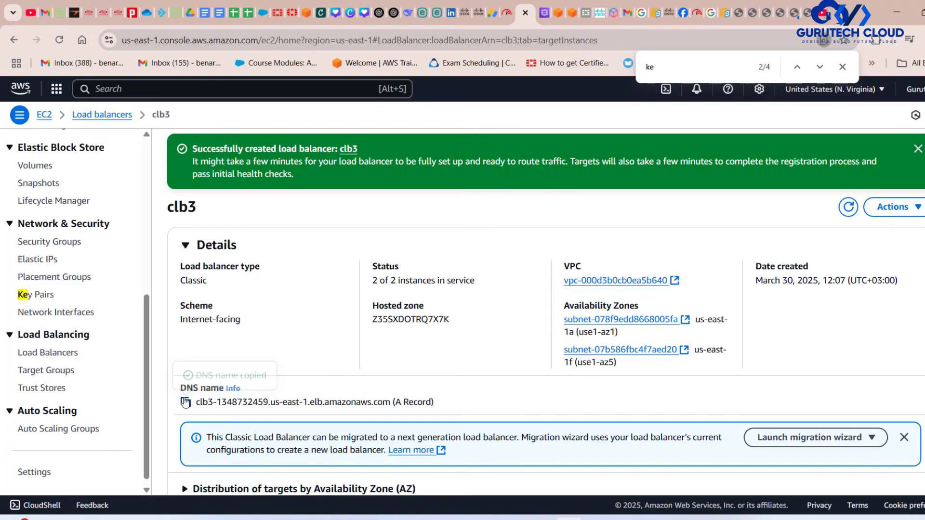
scroll(531, 369, "down", 5)
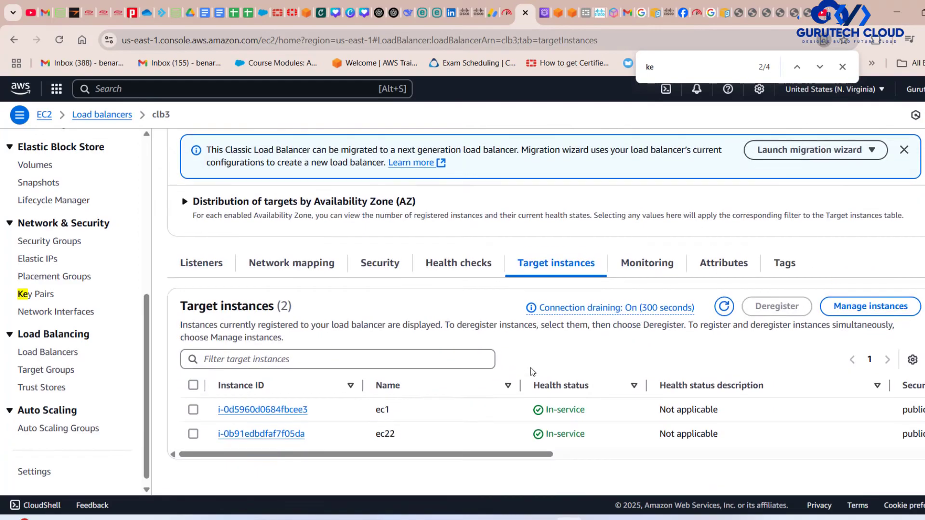
left_click(233, 263)
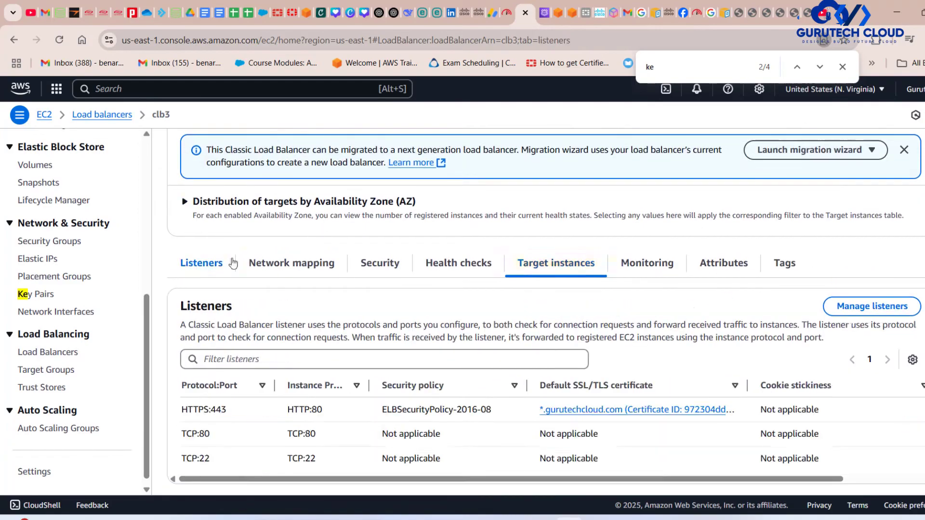
scroll(388, 267, "down", 1)
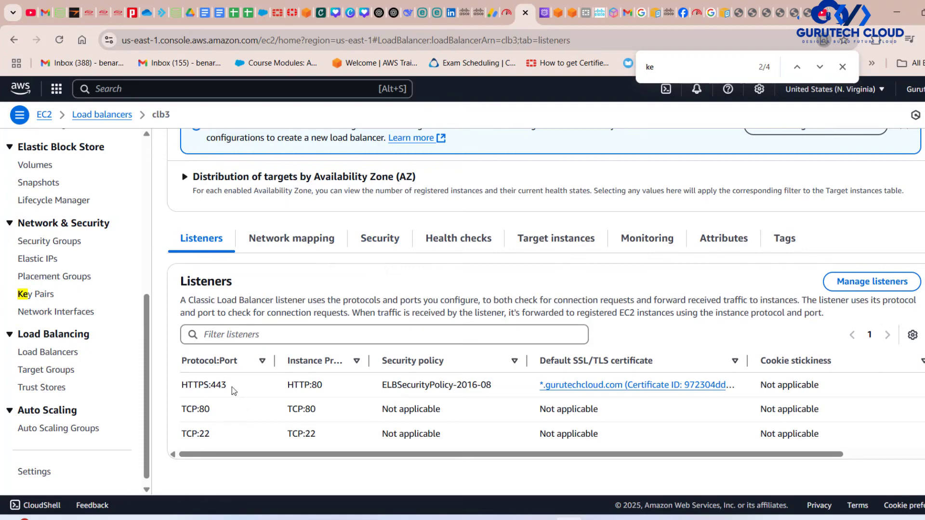
left_click_drag(233, 391, 182, 385)
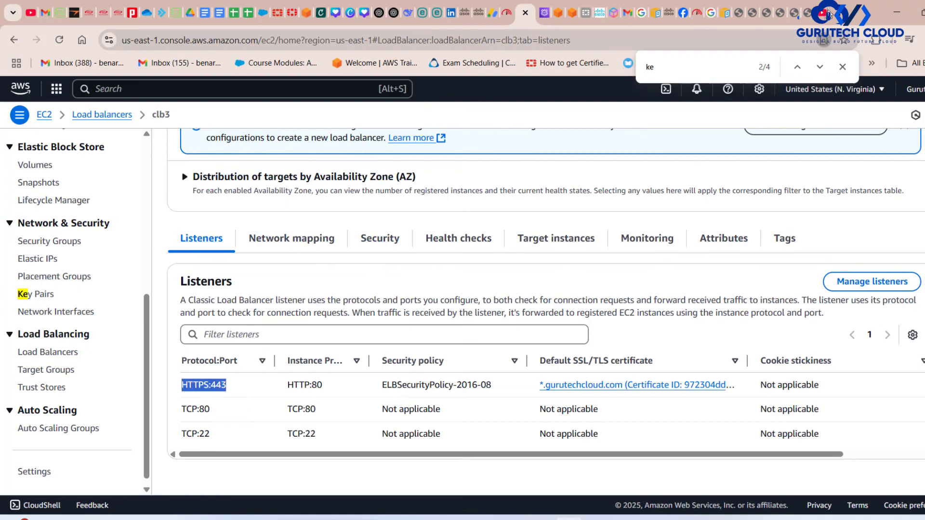
left_click(835, 18)
type("https")
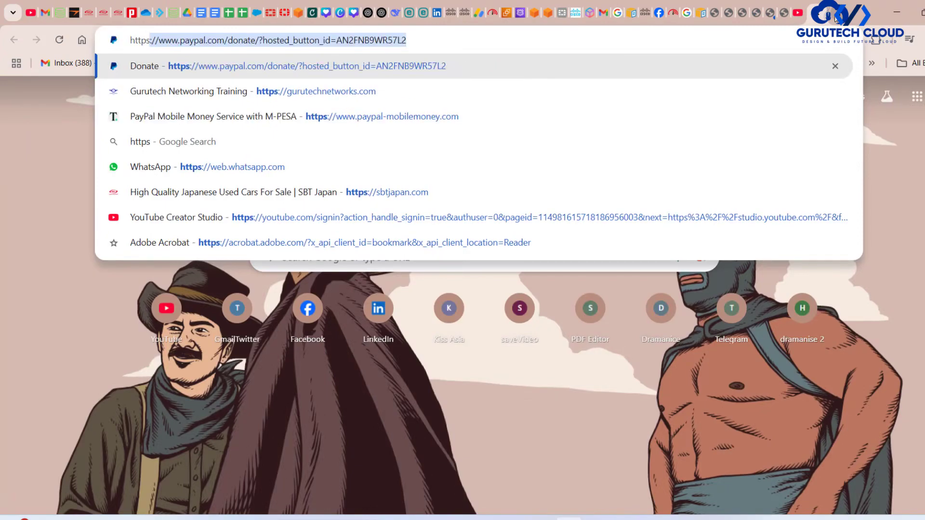
type("://")
key("ctrl+v")
key("Return")
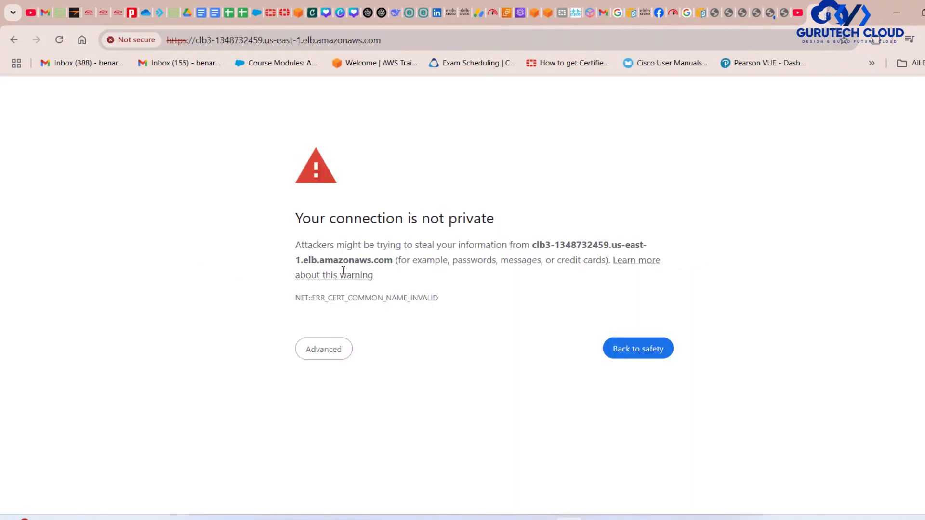
left_click(322, 352)
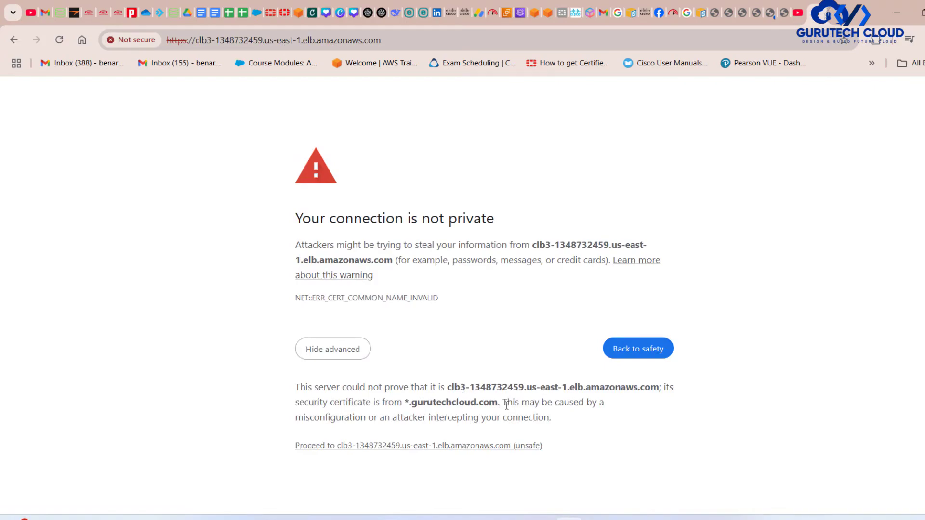
left_click_drag(500, 402, 406, 400)
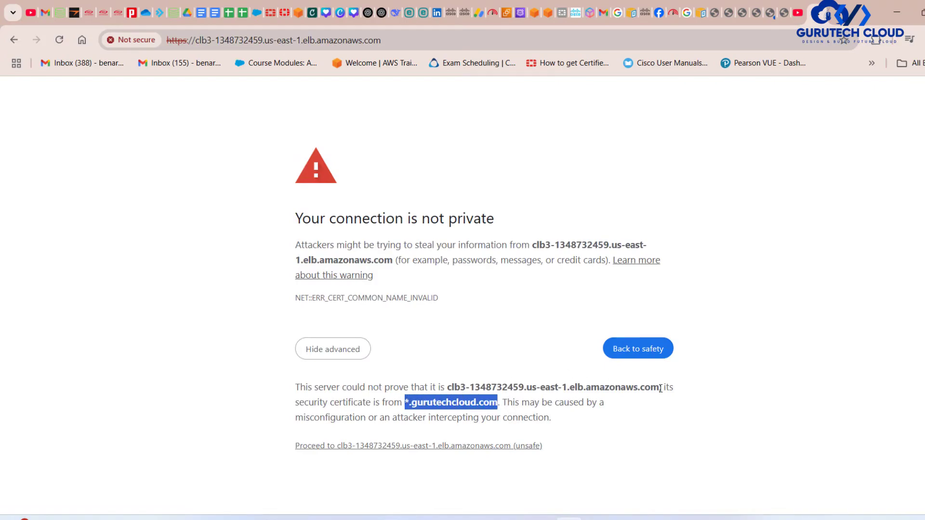
left_click_drag(659, 387, 568, 379)
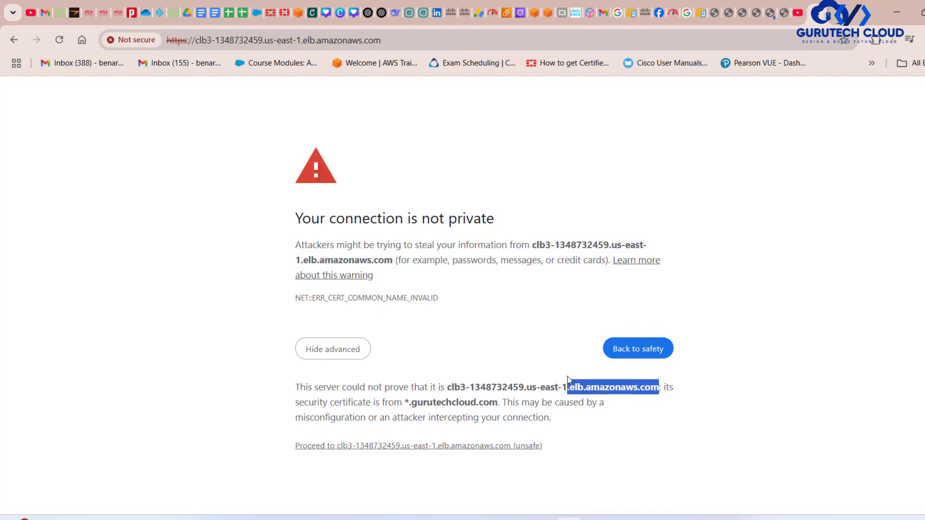
left_click(441, 446)
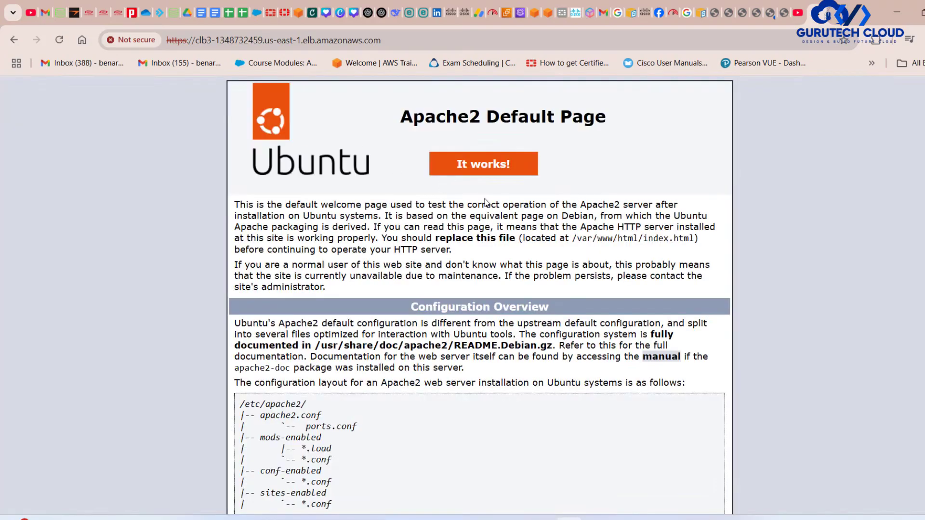
left_click(316, 39)
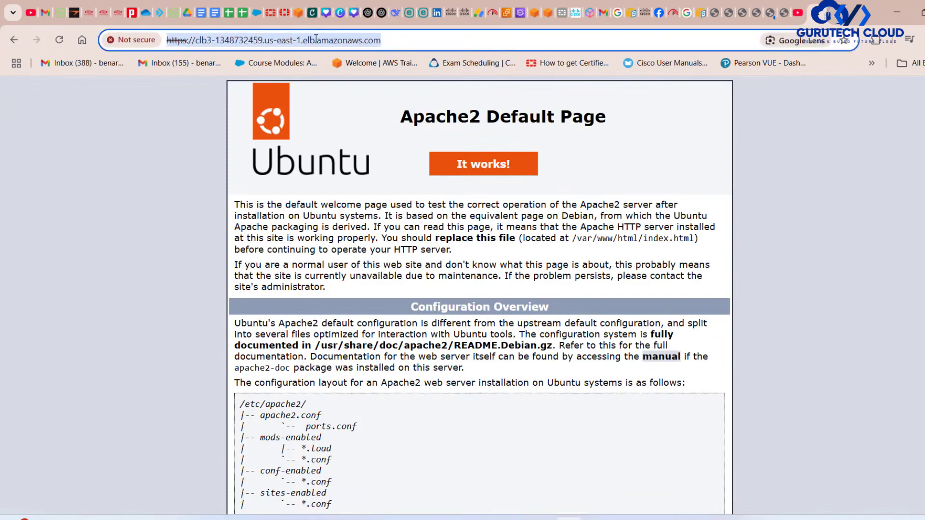
type("clb3-1348732459.us-east-1.elb.amazonaws.com")
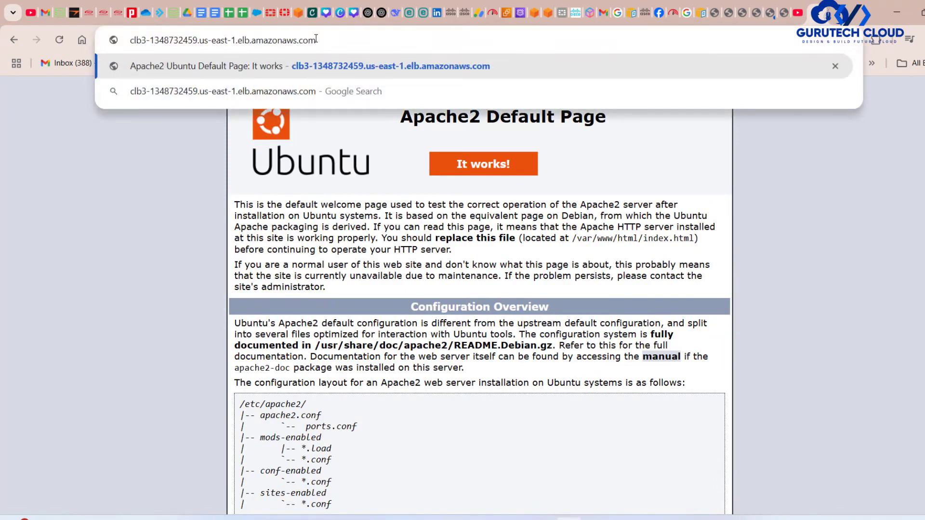
left_click(132, 44)
type("http://")
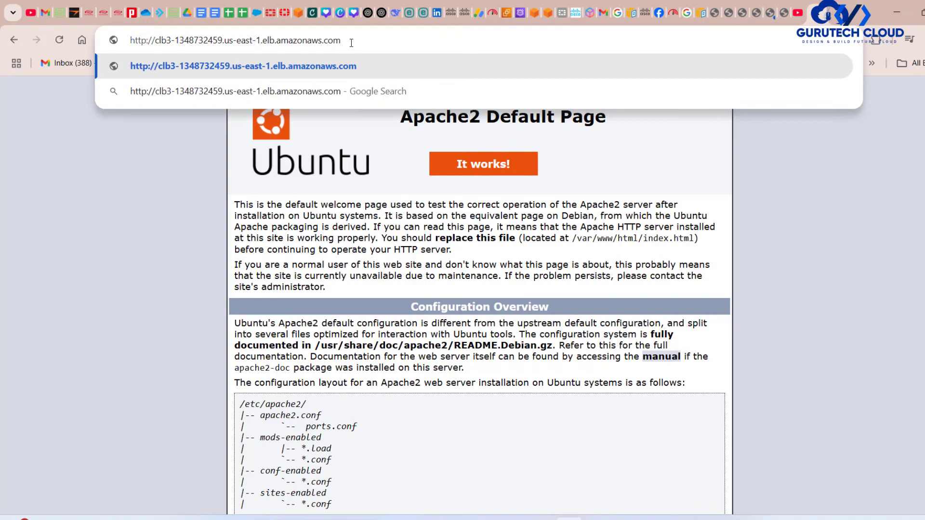
key("Return")
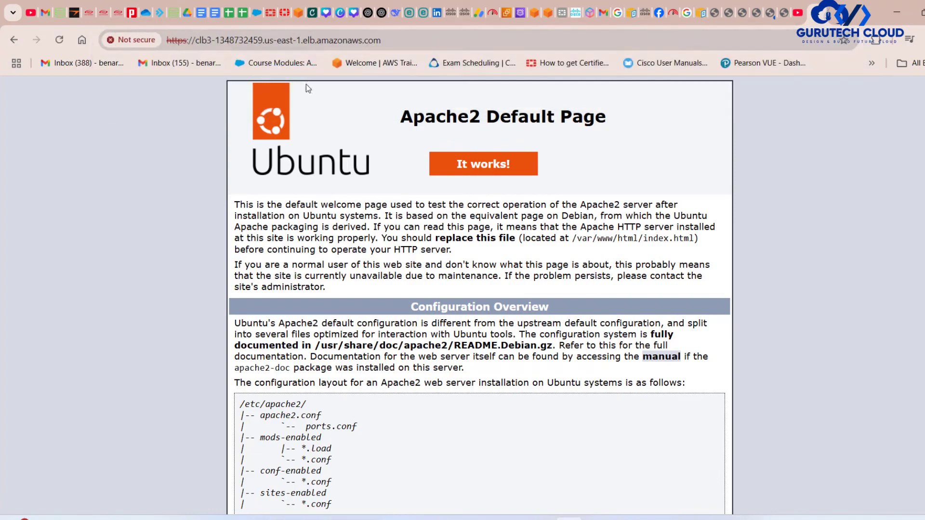
left_click(375, 41)
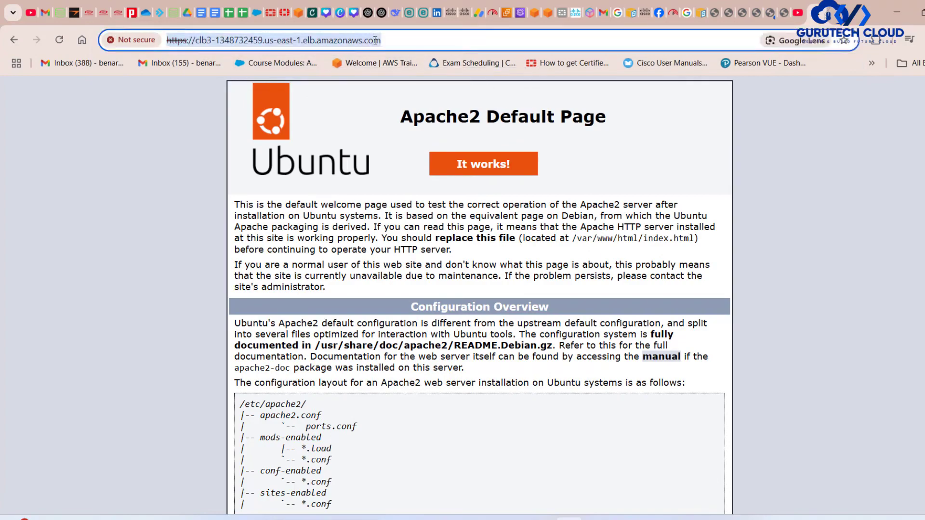
key("Return")
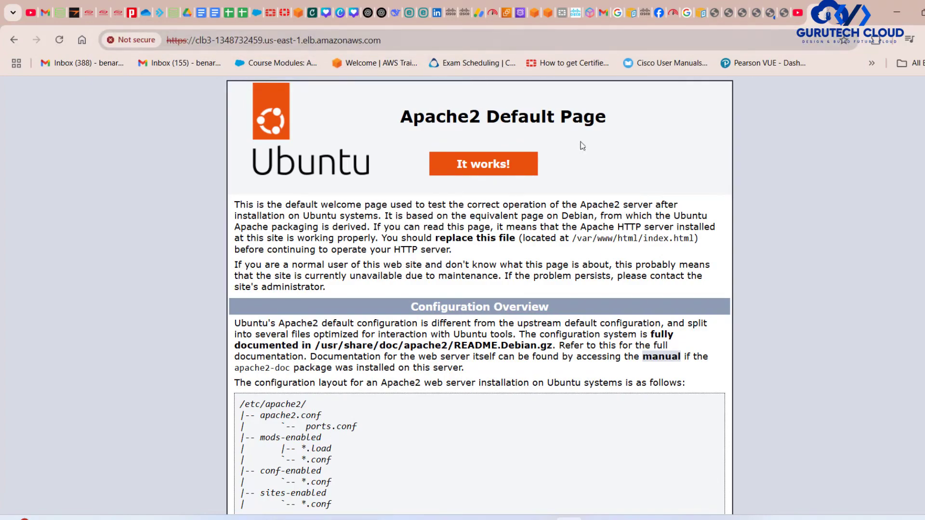
Return to clb3's listeners in the AWS console and examine the TCP:22, TCP:80 and HTTPS:443 entries.
left_click(510, 16)
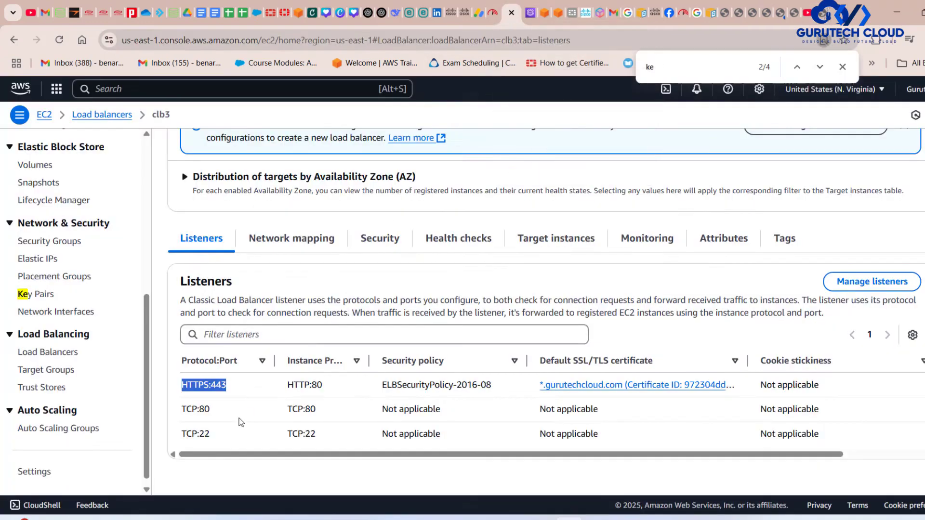
left_click_drag(211, 435, 183, 444)
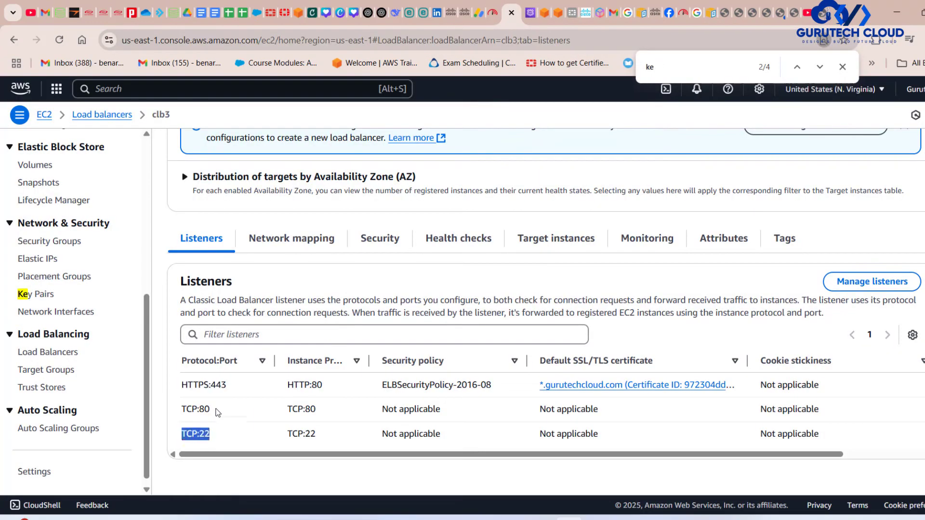
left_click_drag(217, 414, 183, 413)
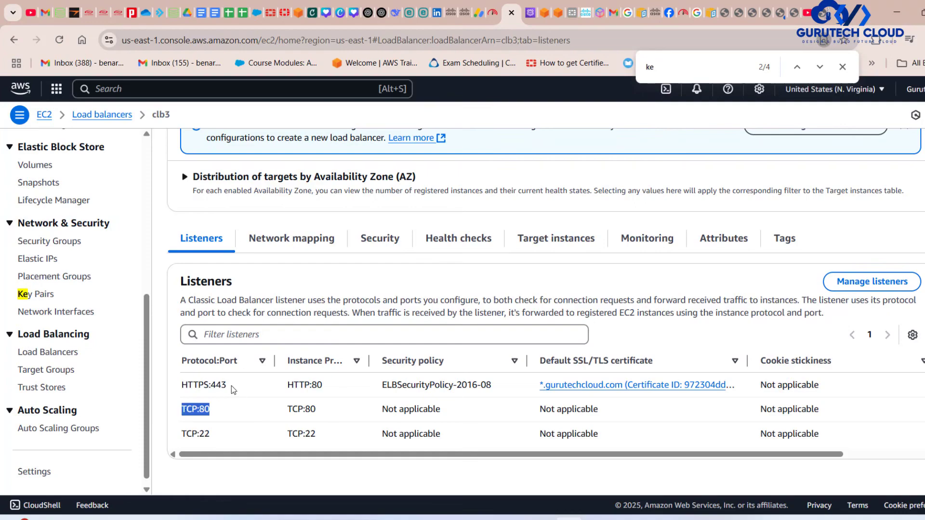
left_click_drag(231, 386, 179, 390)
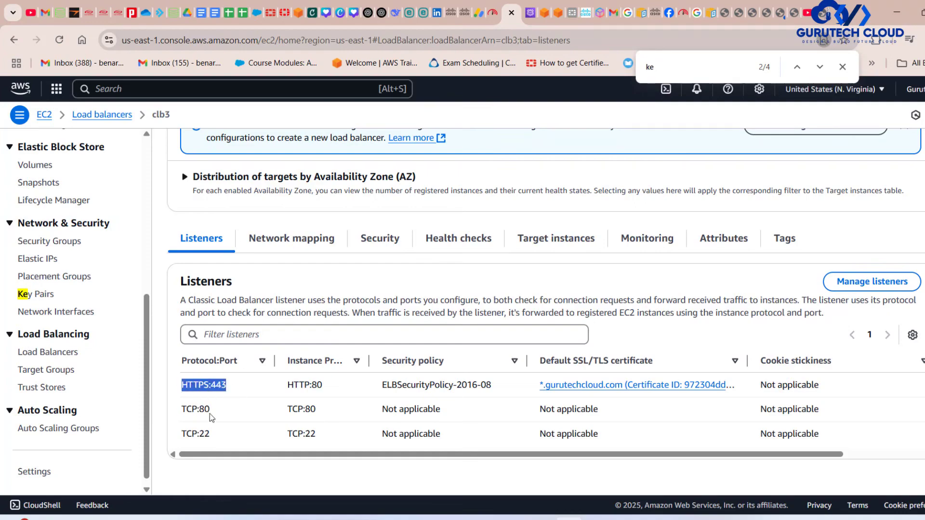
left_click_drag(215, 441, 183, 434)
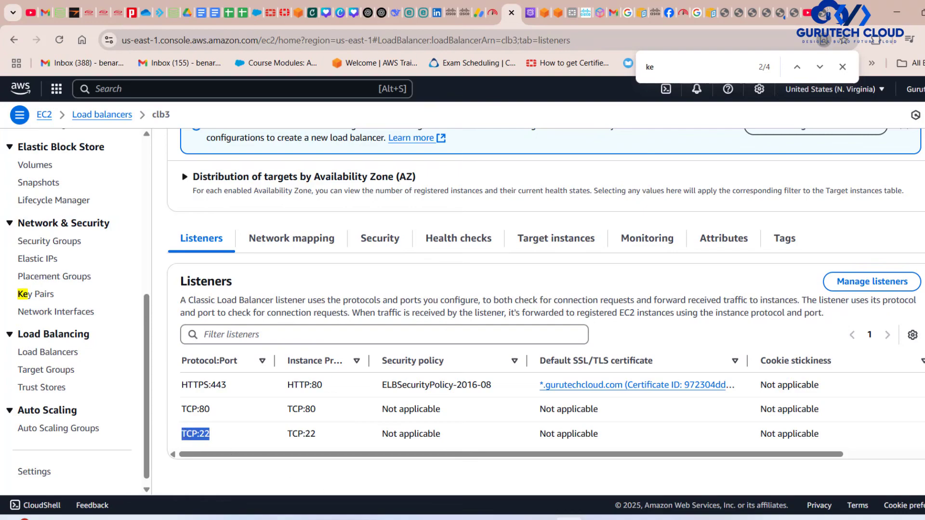
Open Tabby Terminal.
key("super")
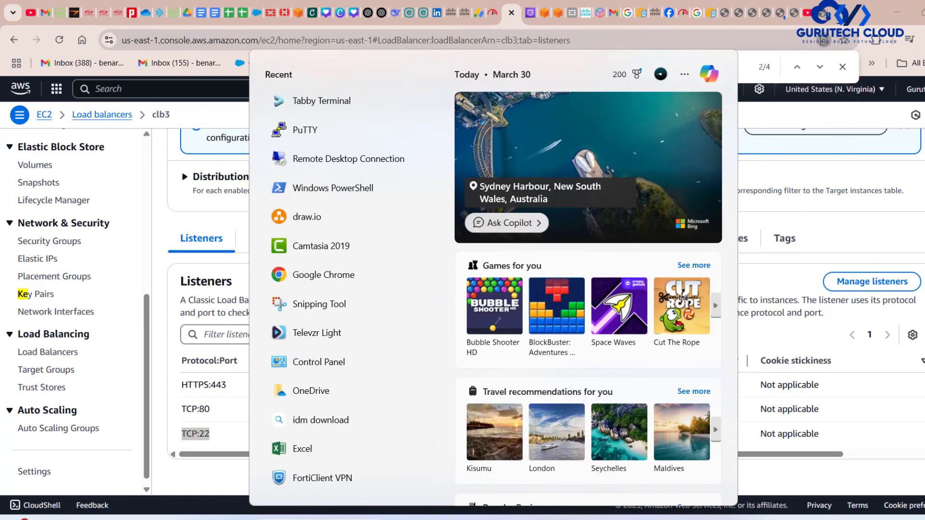
left_click(339, 101)
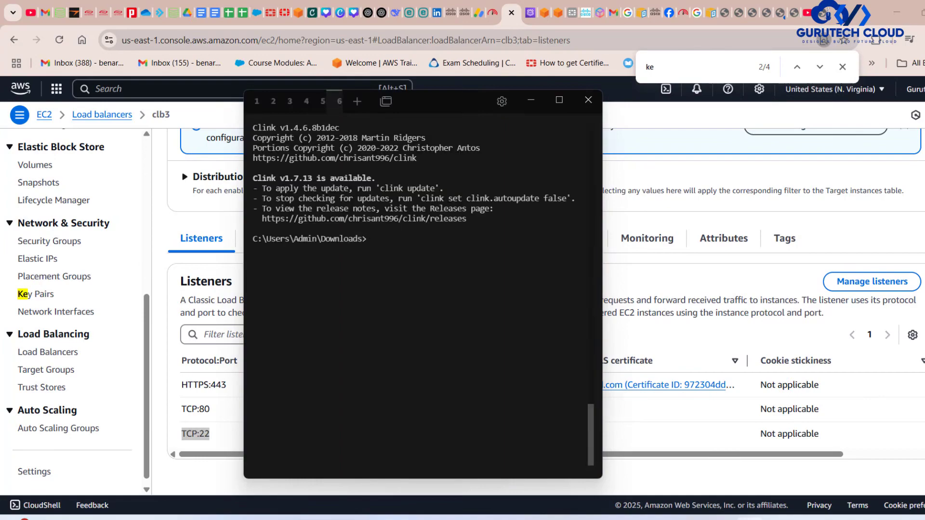
type("ls")
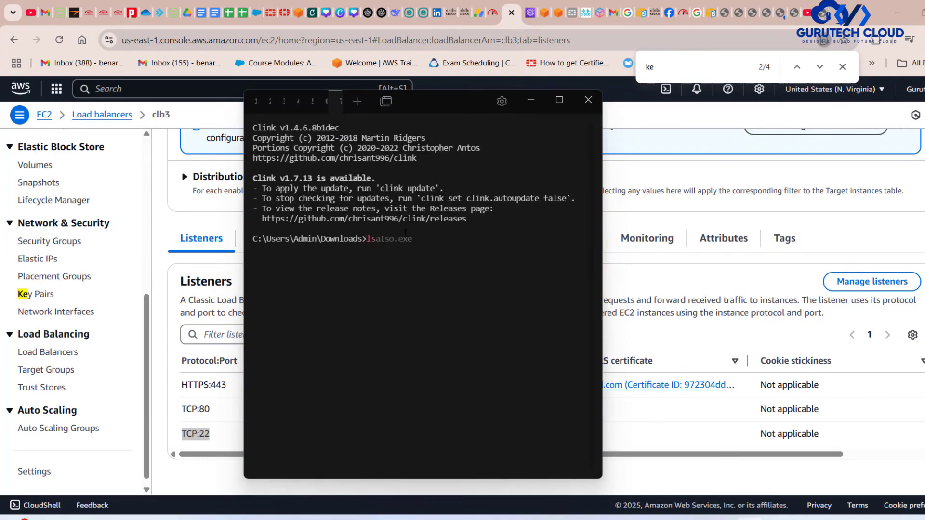
key("BackSpace")
type("ist")
key("BackSpace")
key("BackSpace")
key("BackSpace")
key("BackSpace")
Switch to File Explorer and locate the key.pem file in the Downloads folder.
left_click(444, 518)
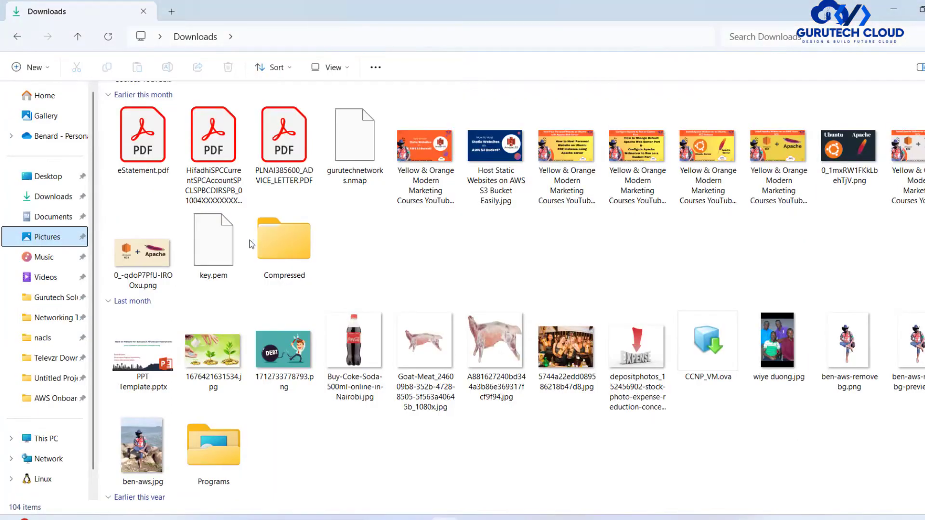
left_click(221, 235)
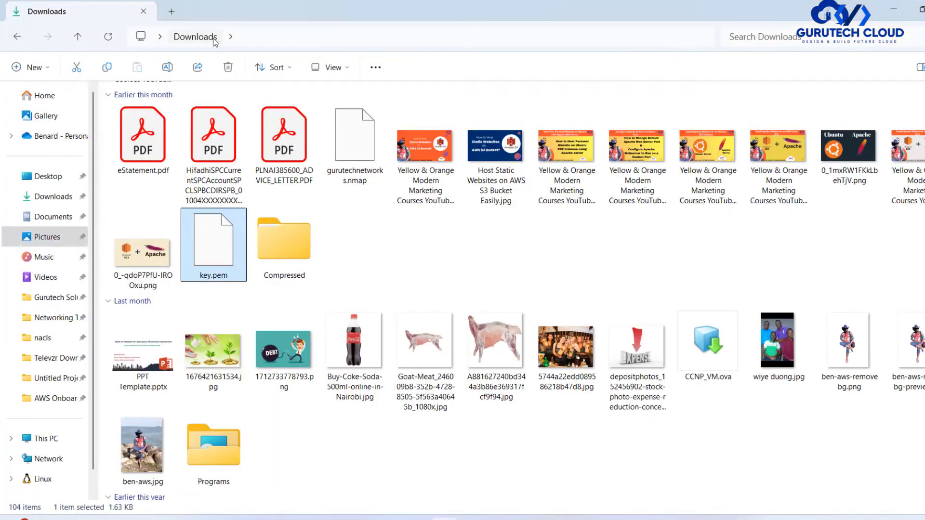
left_click(896, 10)
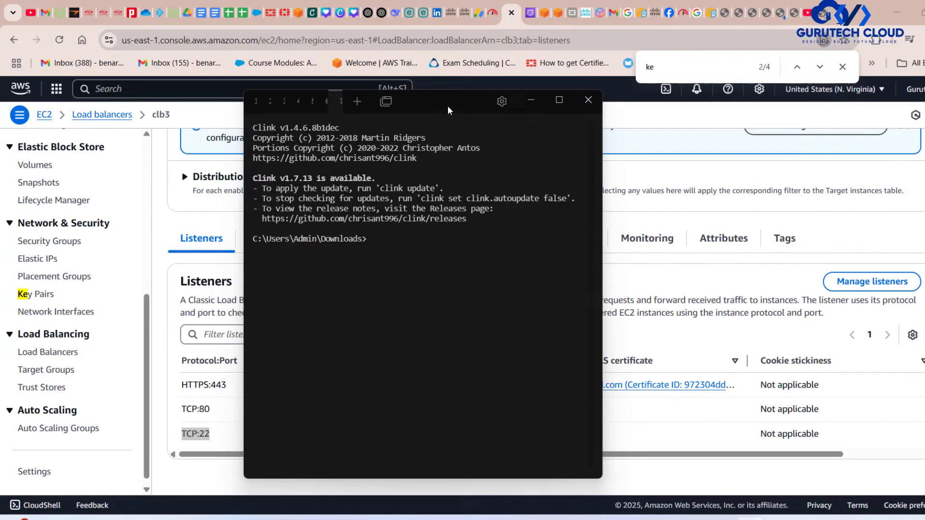
Reposition the terminal window and start an SSH command with ssh -i "key.pem" at the Downloads prompt.
left_click_drag(447, 106, 477, 141)
left_click_drag(396, 274, 352, 274)
left_click(413, 278)
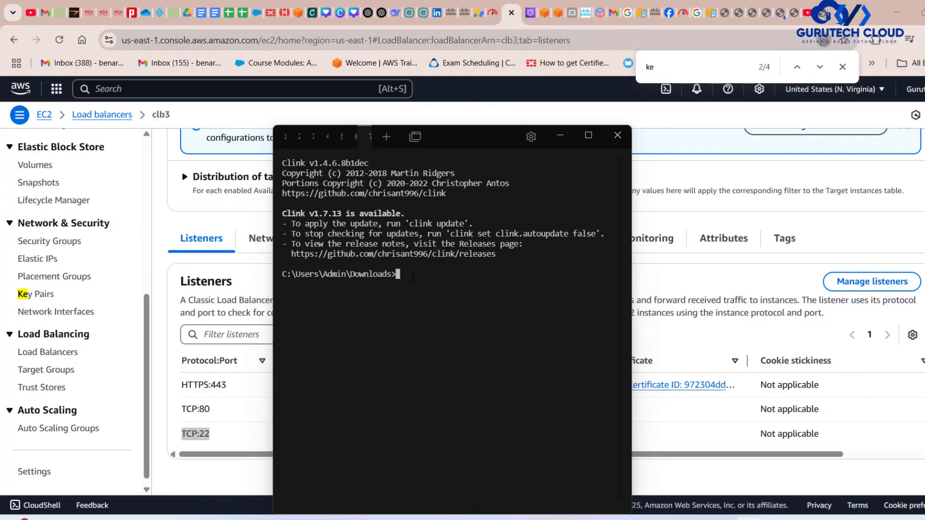
type("ssh")
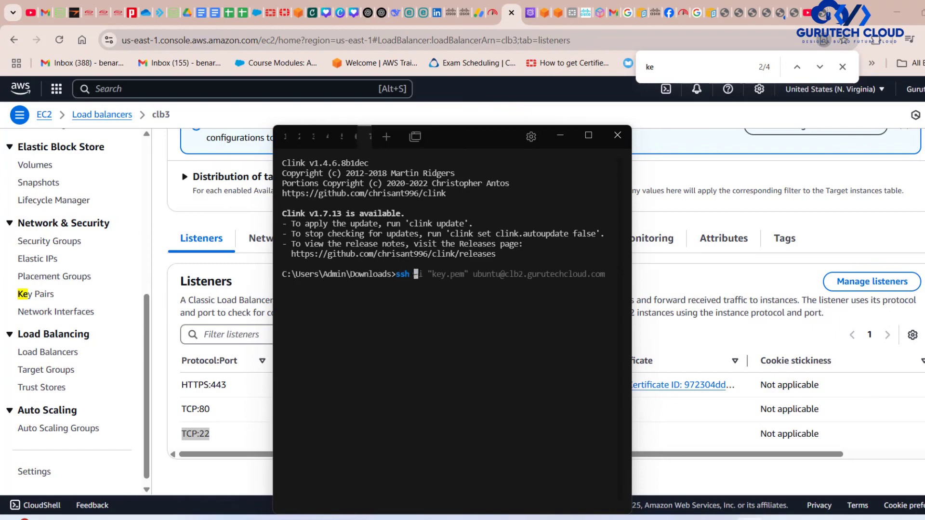
key("Right")
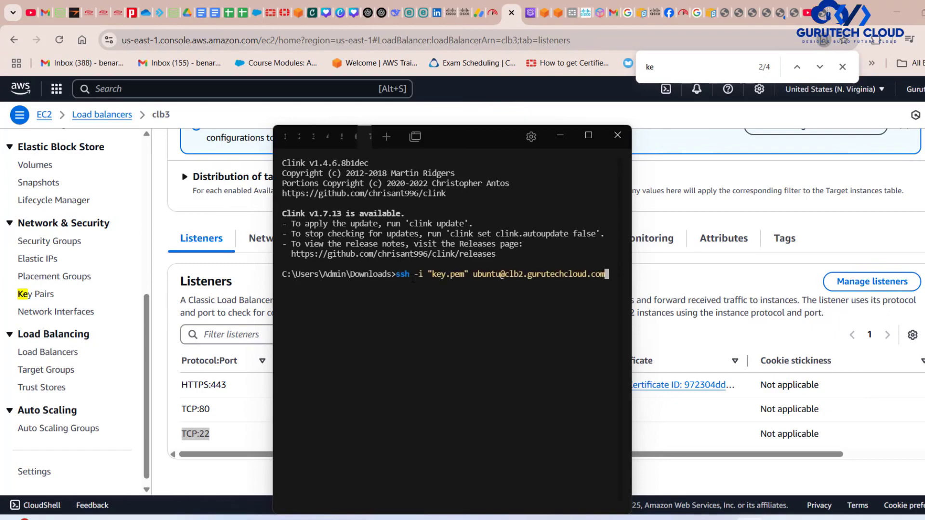
key("Left")
key("BackSpace")
key("BackSpace")
key("BackSpace")
key("BackSpace")
key("BackSpace")
key("BackSpace")
key("BackSpace")
key("BackSpace")
key("BackSpace")
key("BackSpace")
key("BackSpace")
key("BackSpace")
key("BackSpace")
key("BackSpace")
key("BackSpace")
key("BackSpace")
key("BackSpace")
key("BackSpace")
key("BackSpace")
key("BackSpace")
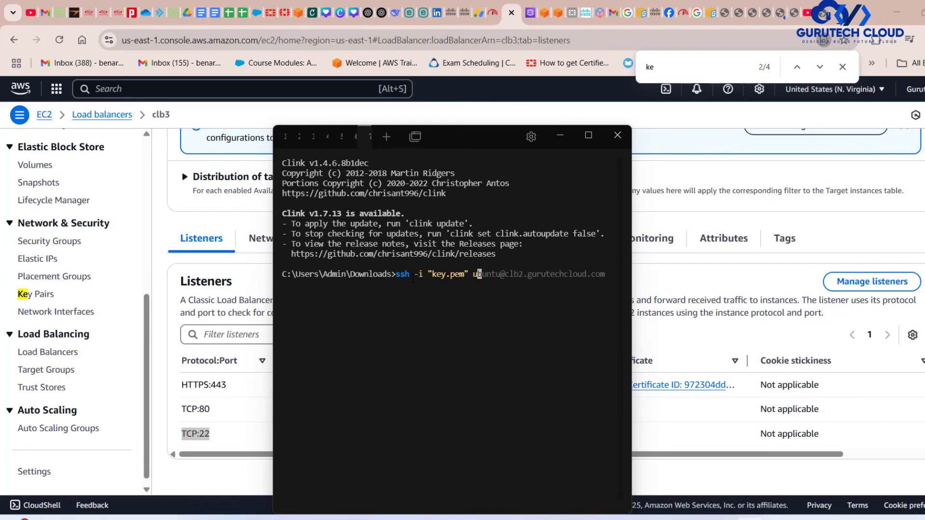
Recheck key.pem in the Downloads folder and add ubuntu@ to the SSH command in the terminal.
left_click(445, 517)
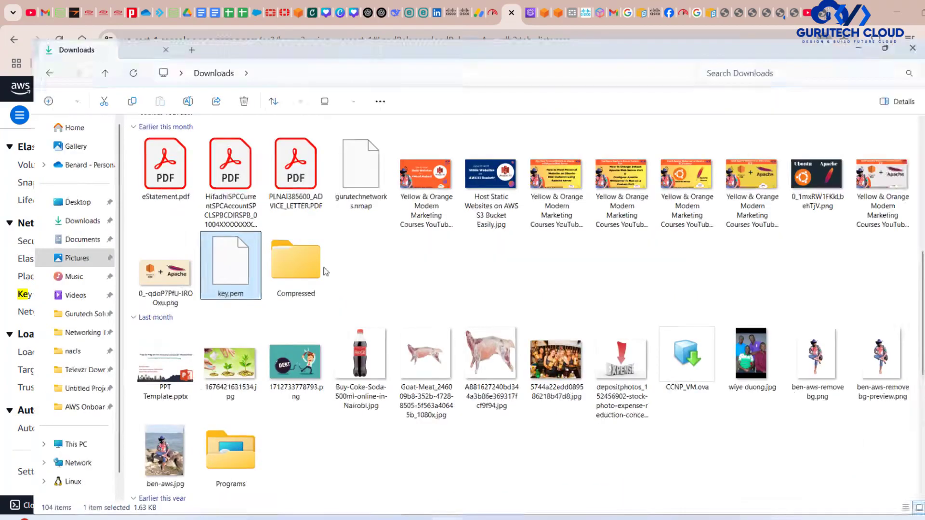
left_click(894, 11)
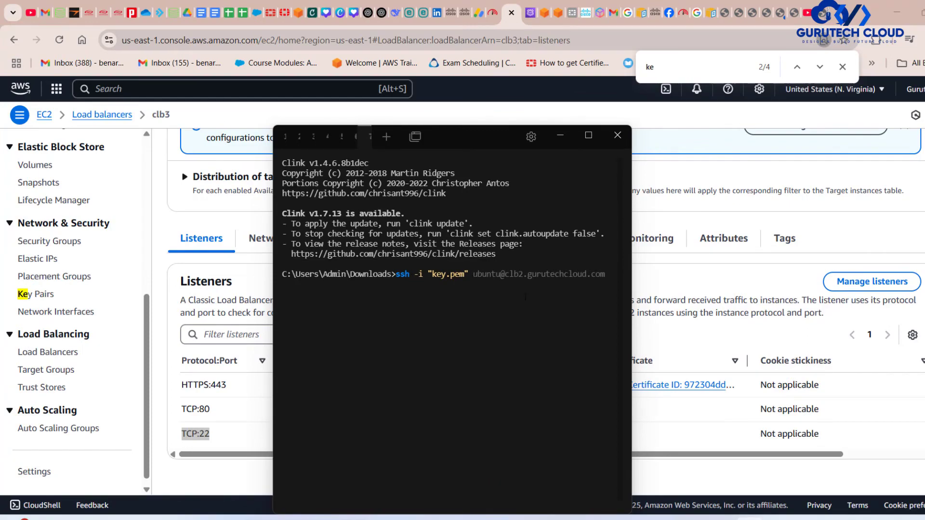
type("ubuntu@Downlo")
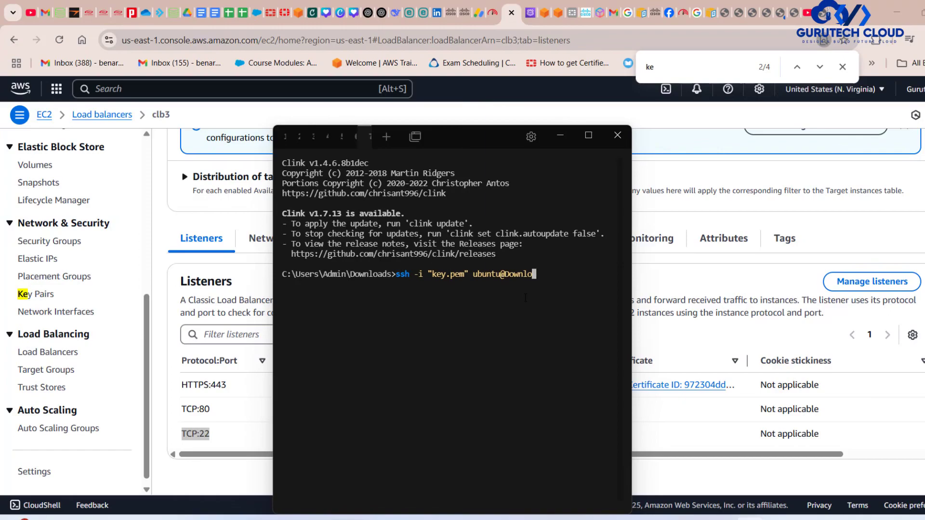
key("BackSpace")
key("BackSpace")
key("BackSpace")
key("BackSpace")
key("BackSpace")
key("BackSpace")
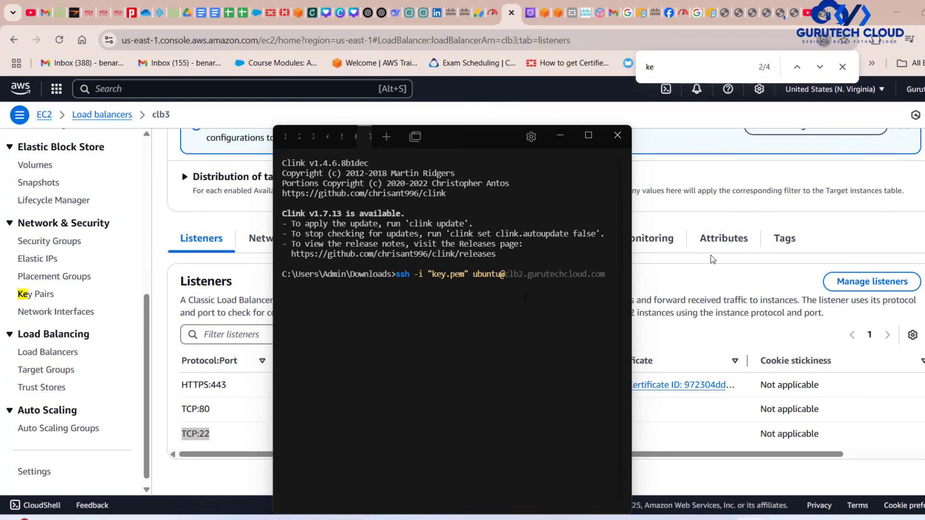
Copy clb3's DNS name from the AWS console, append it to the SSH command and connect, accepting the host key with yes.
left_click(710, 256)
scroll(306, 273, "up", 5)
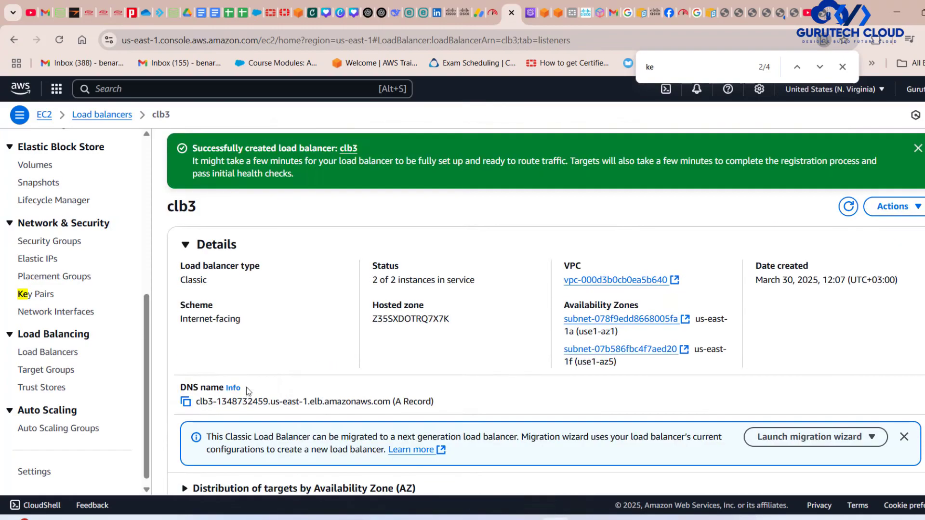
left_click(186, 402)
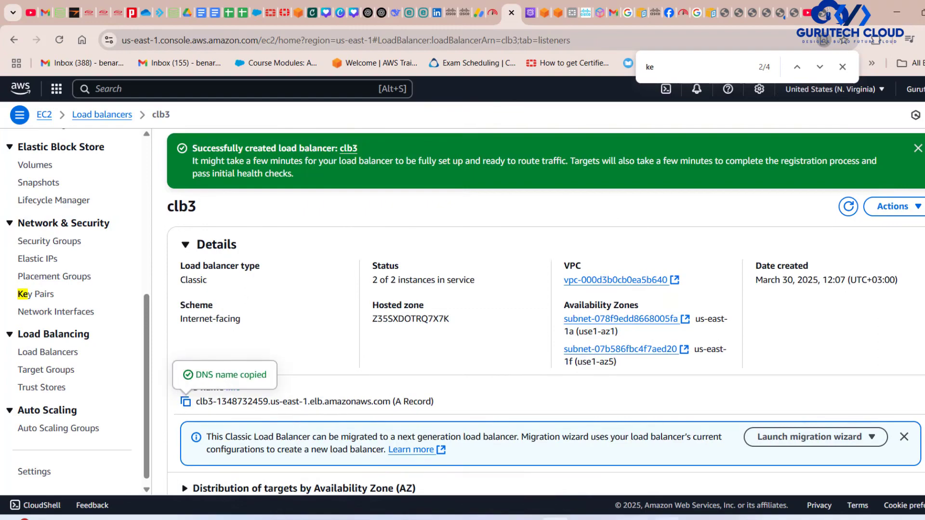
left_click(749, 519)
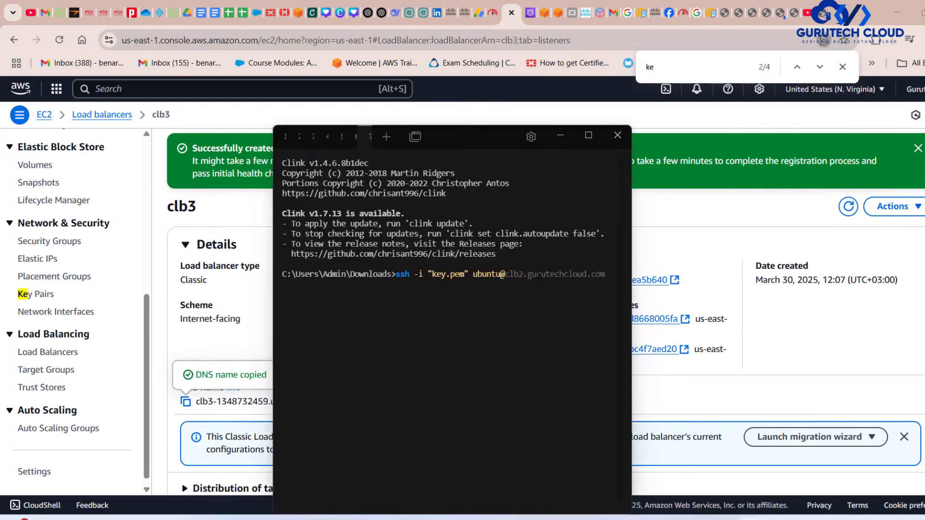
key("ctrl+v")
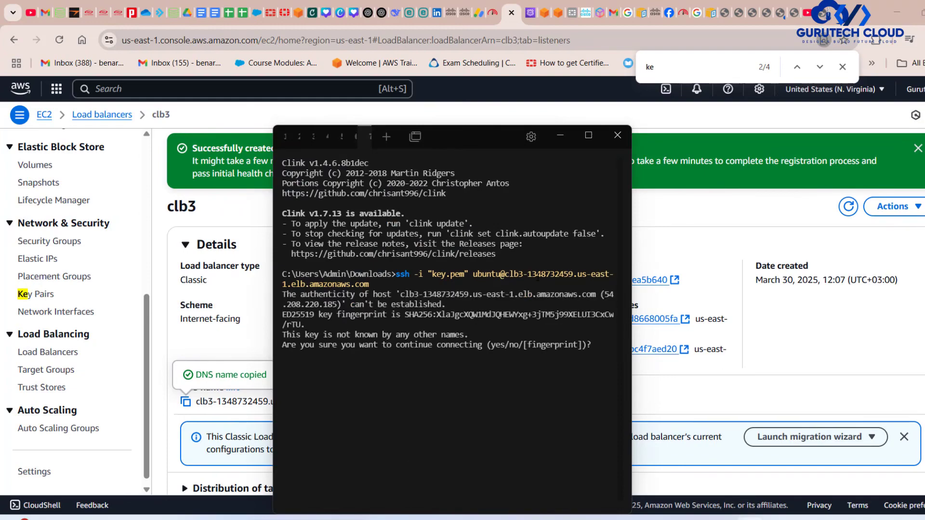
type("yes")
key("Return")
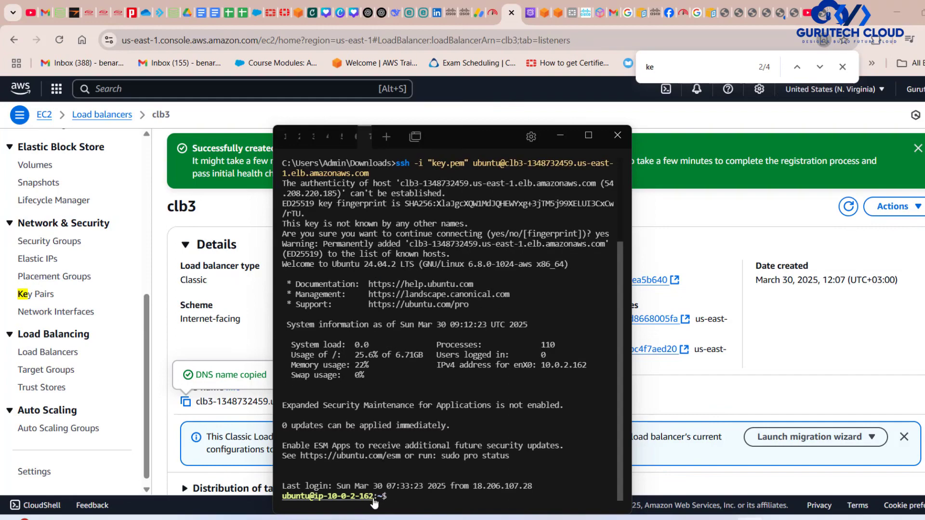
Return to clb3's page in the AWS console and view its listeners.
key("super+e")
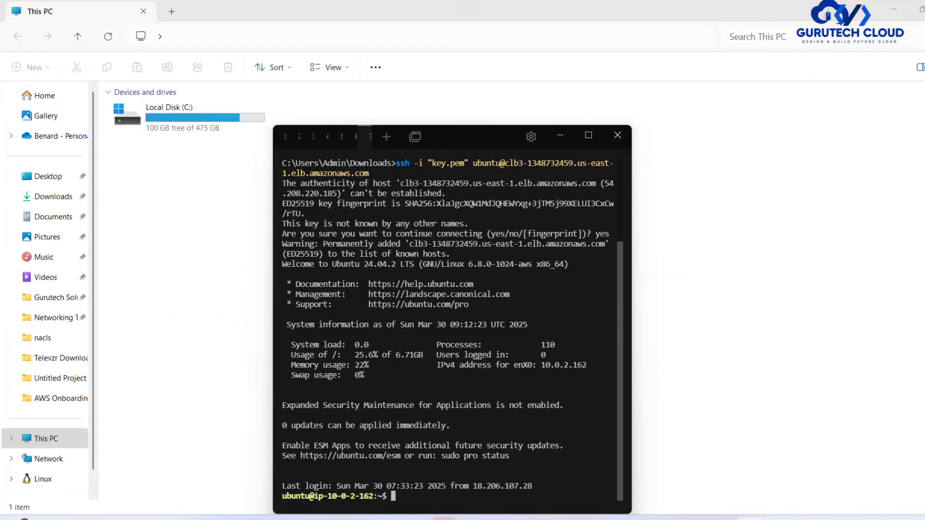
left_click(924, 10)
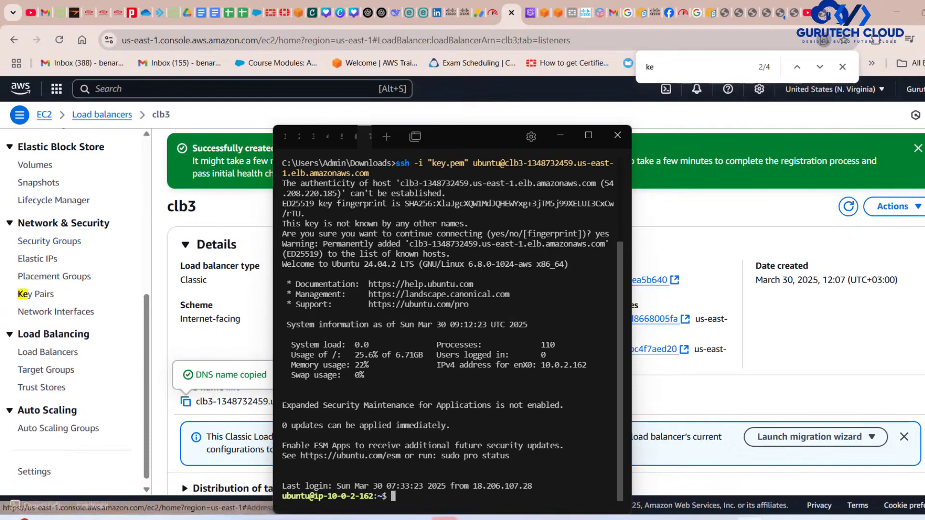
left_click(744, 254)
scroll(744, 255, "down", 5)
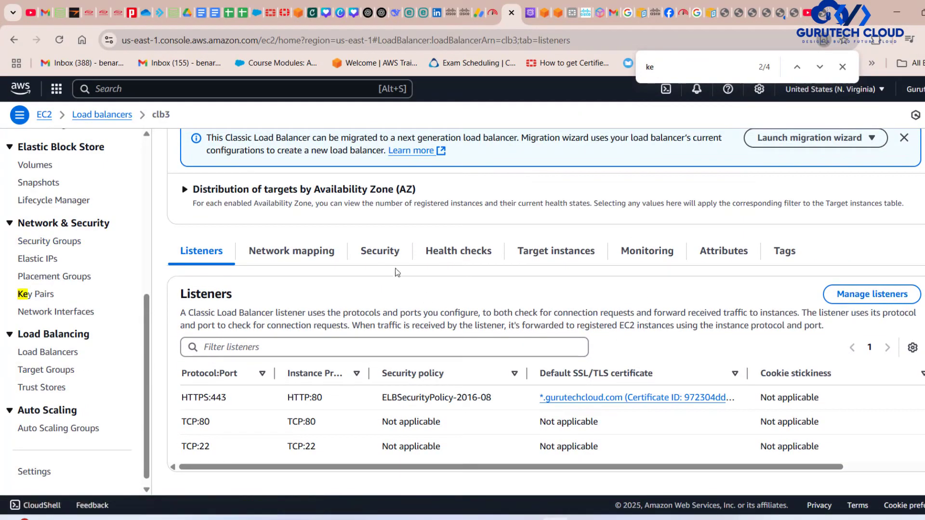
Check clb3's target instances and open the details of ec22 to view its private IPv4 address.
left_click(561, 255)
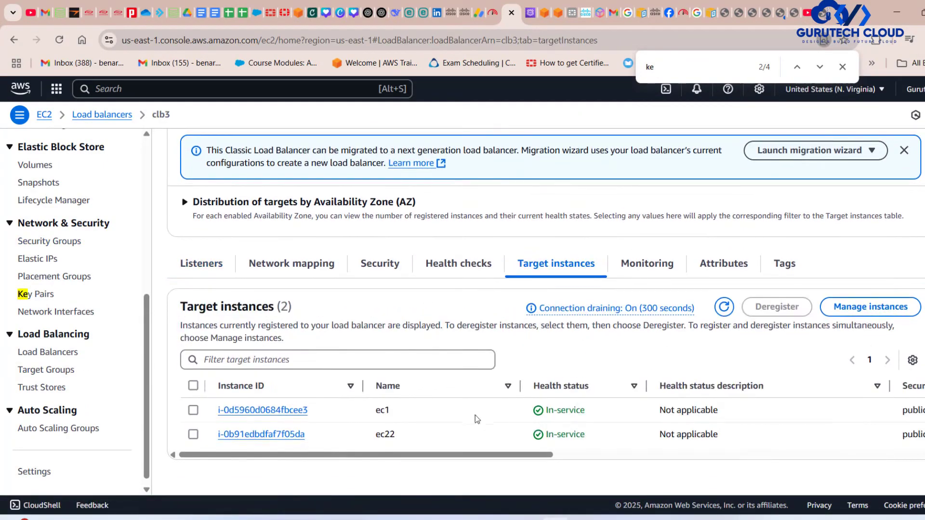
scroll(614, 436, "right", 5)
scroll(614, 436, "right", 8)
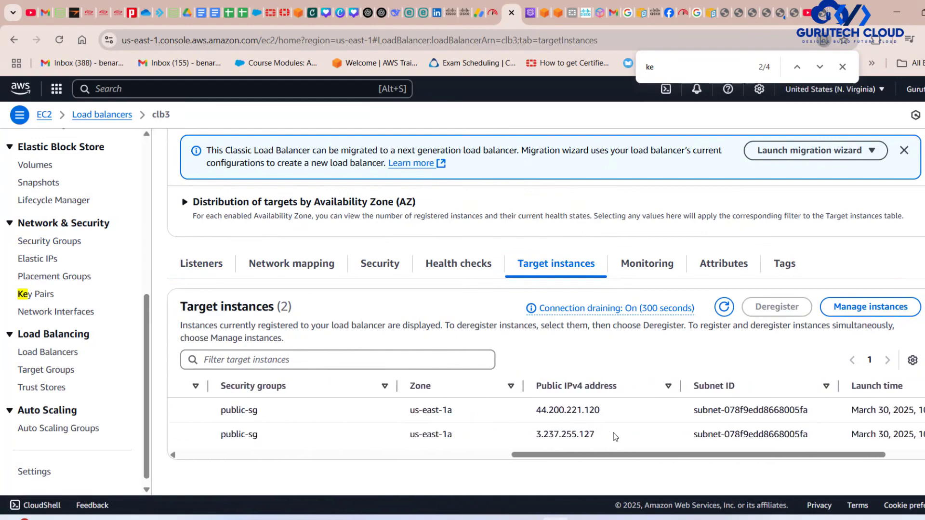
scroll(614, 437, "left", 12)
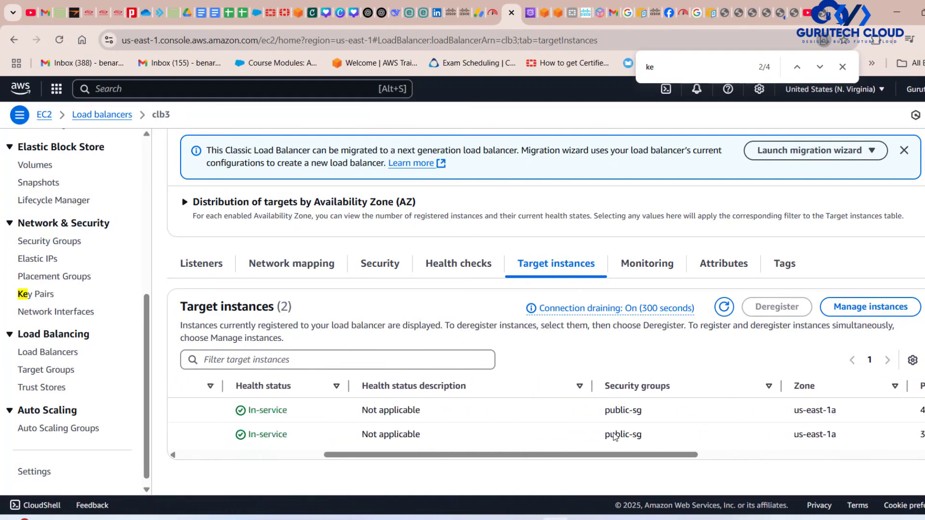
left_click(301, 437)
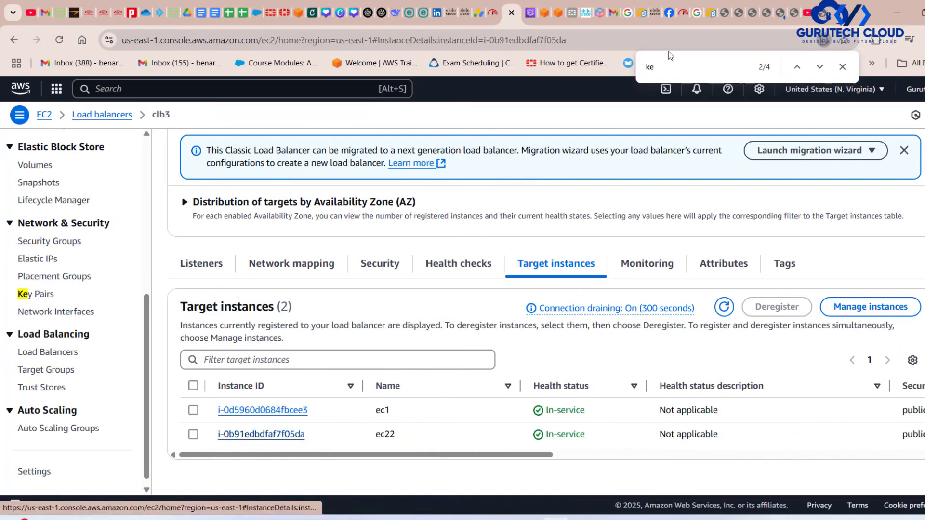
scroll(624, 328, "down", 2)
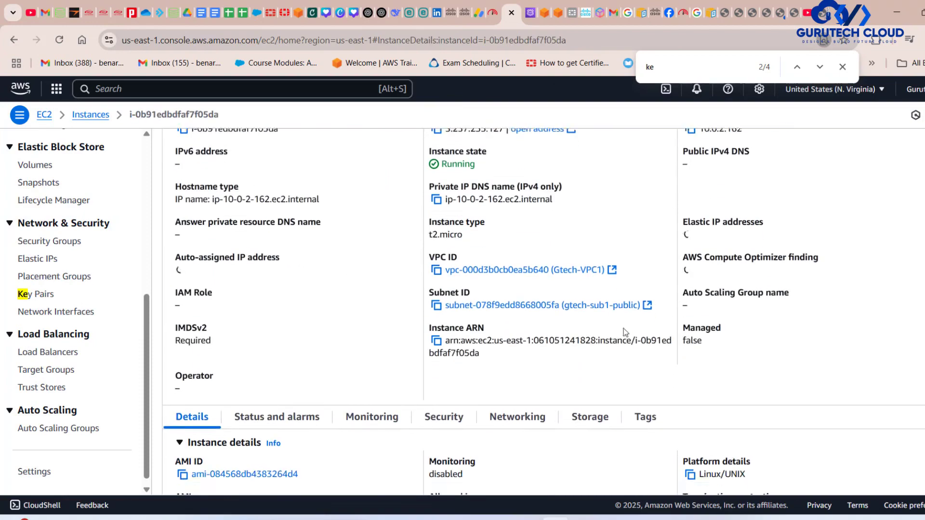
left_click_drag(737, 142, 682, 128)
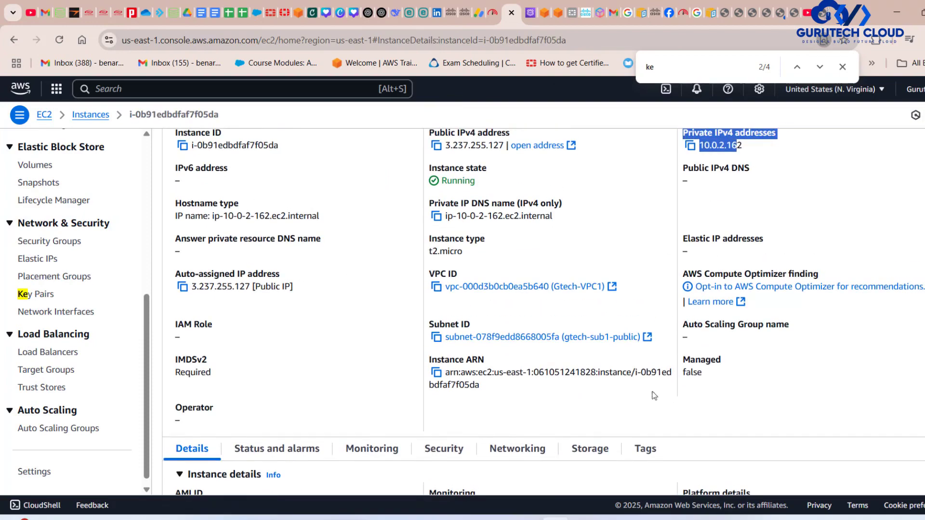
Switch to the terminal's SSH session, run sudo apt update and look through its output.
left_click(749, 519)
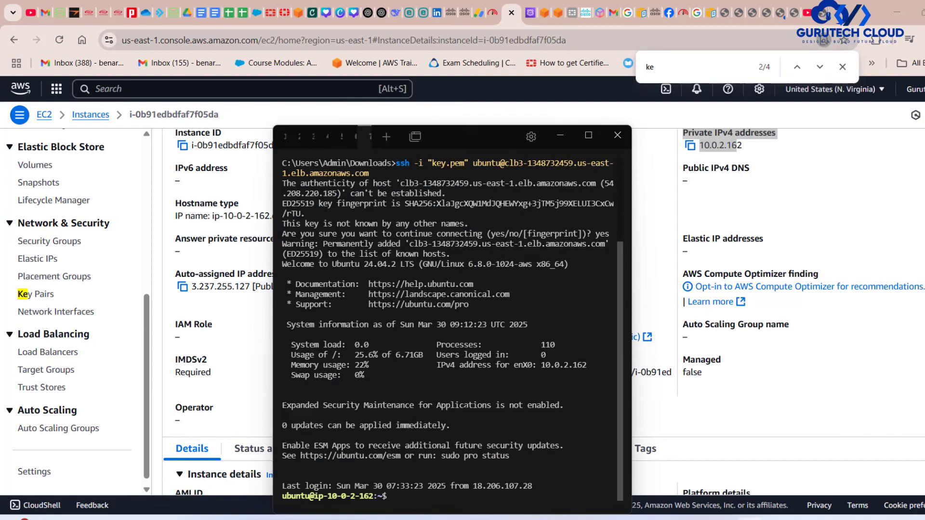
key("Return")
key("Return")
key("Return")
key("Return")
key("Return")
key("Return")
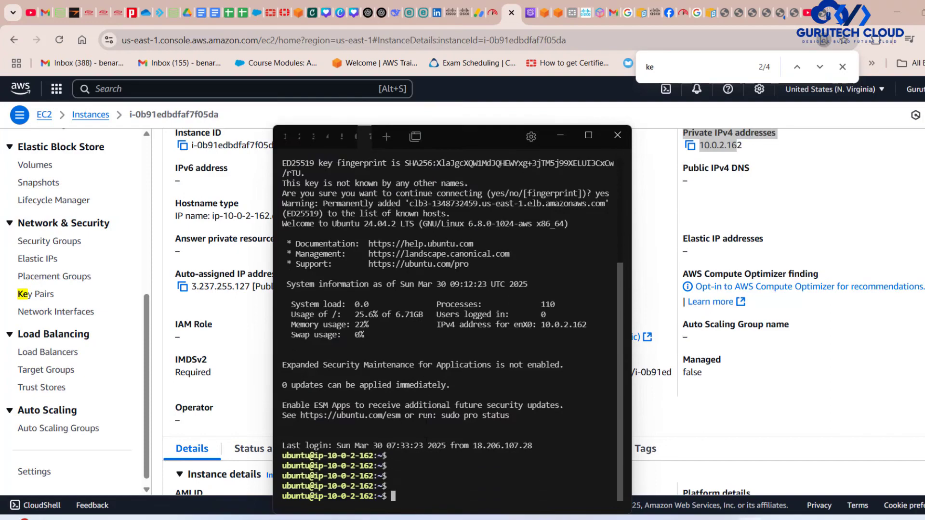
type("sudo ")
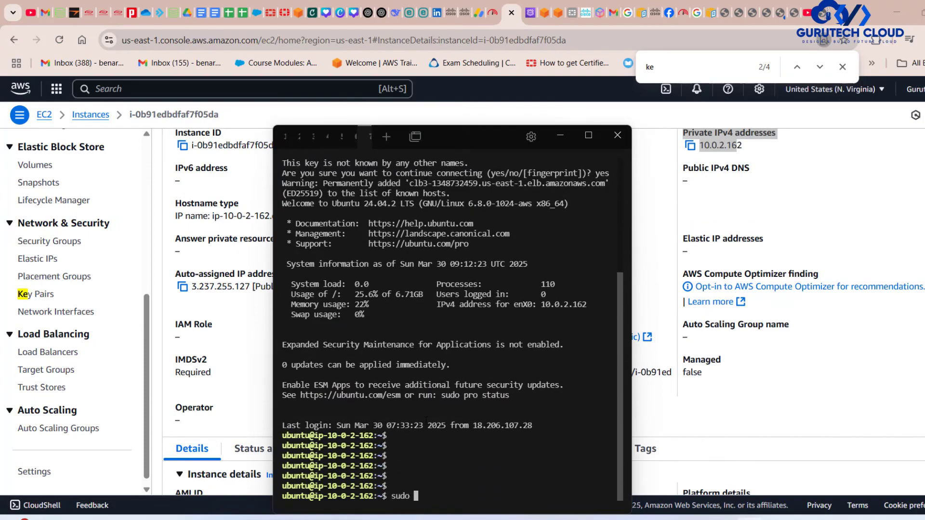
type("apt update")
key("Return")
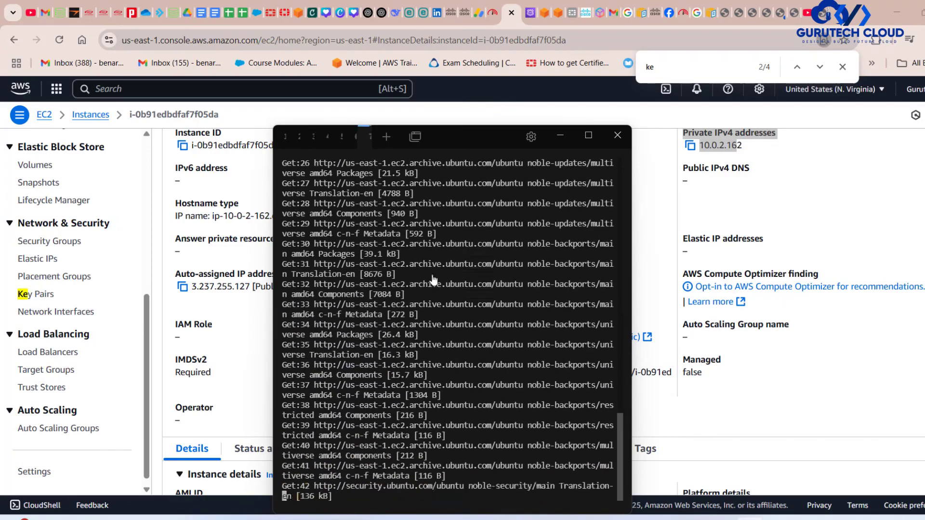
scroll(435, 275, "up", 20)
scroll(435, 275, "down", 6)
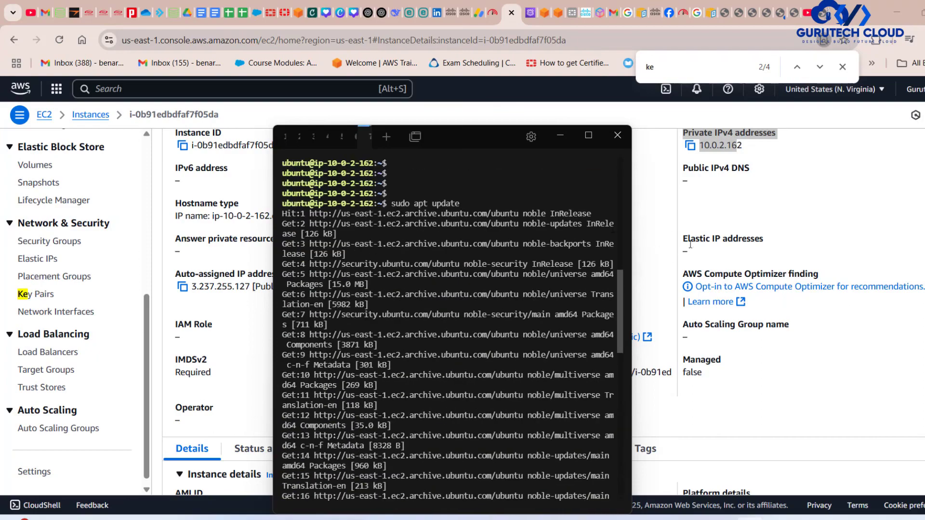
Switch to the clb.drawio diagram and review the Route 53 node in front of the CLB.
left_click(763, 198)
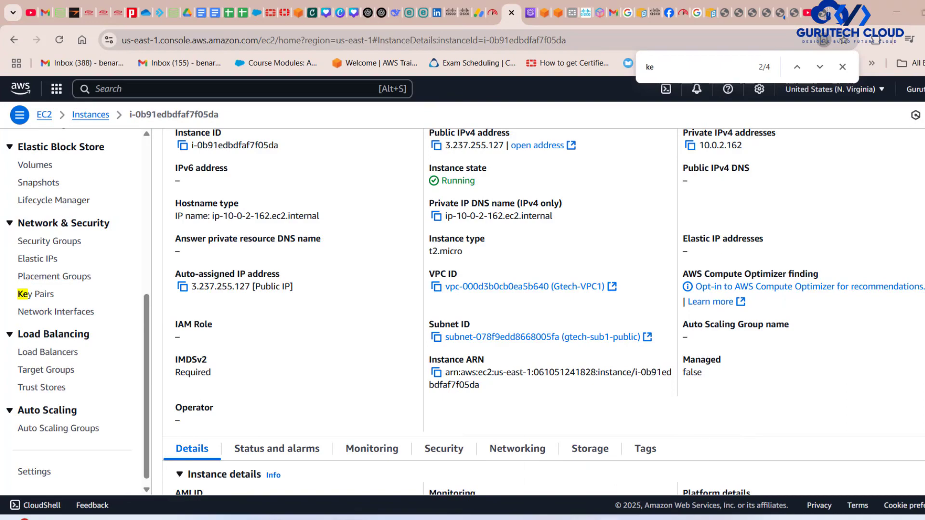
key("alt+Tab")
left_click(288, 303)
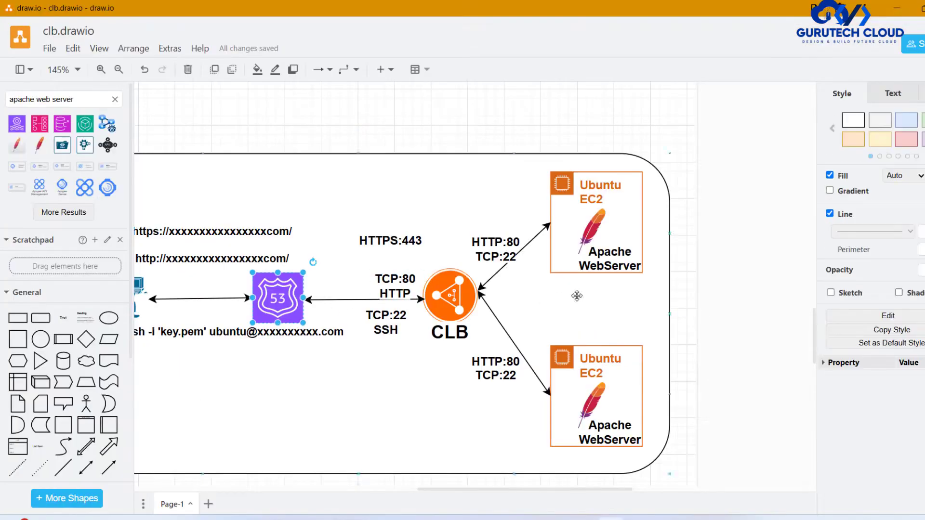
scroll(714, 261, "left", 2)
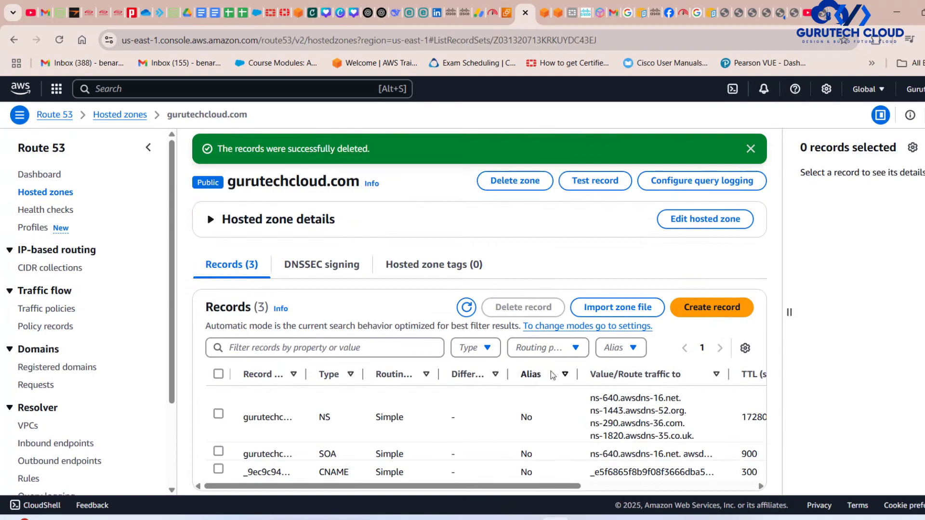
Switch to the gurutechcloud.com hosted zone in Route 53 and start a new record named clb3.
scroll(553, 376, "down", 1)
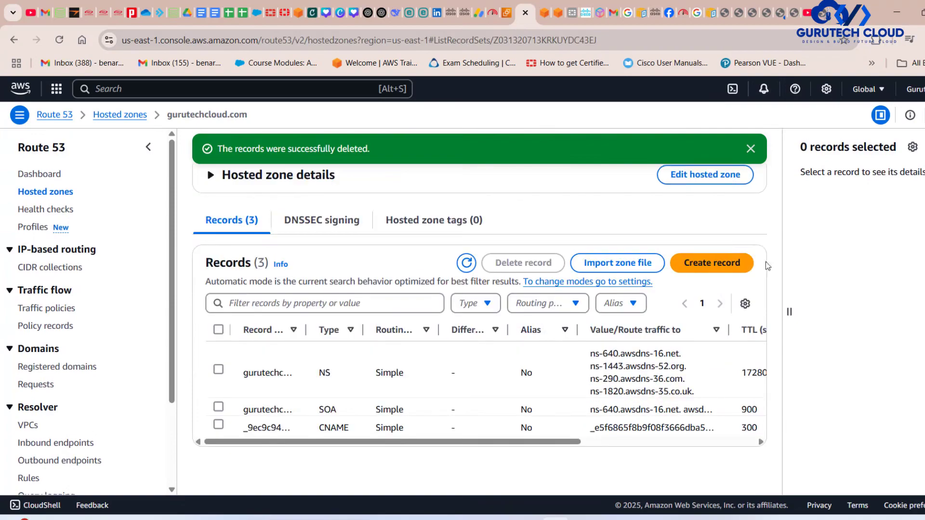
left_click(712, 263)
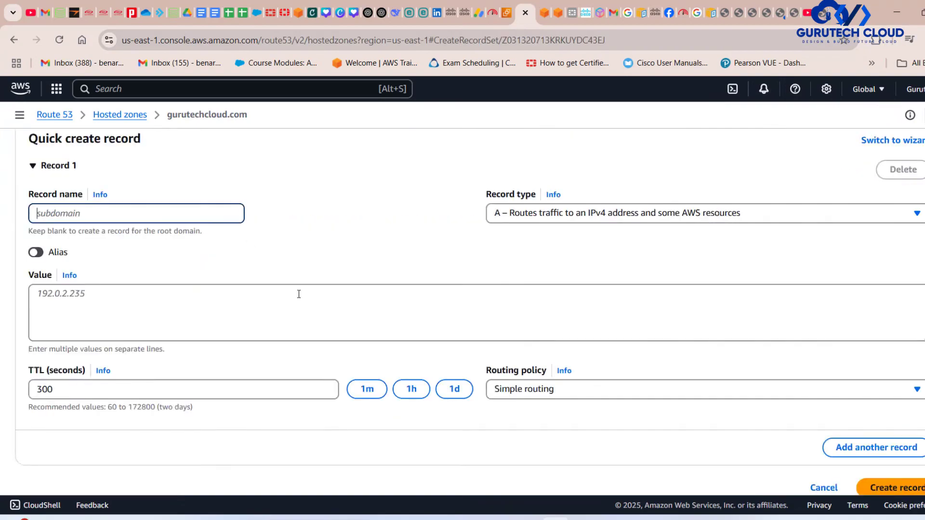
scroll(299, 295, "down", 1)
type("clb3")
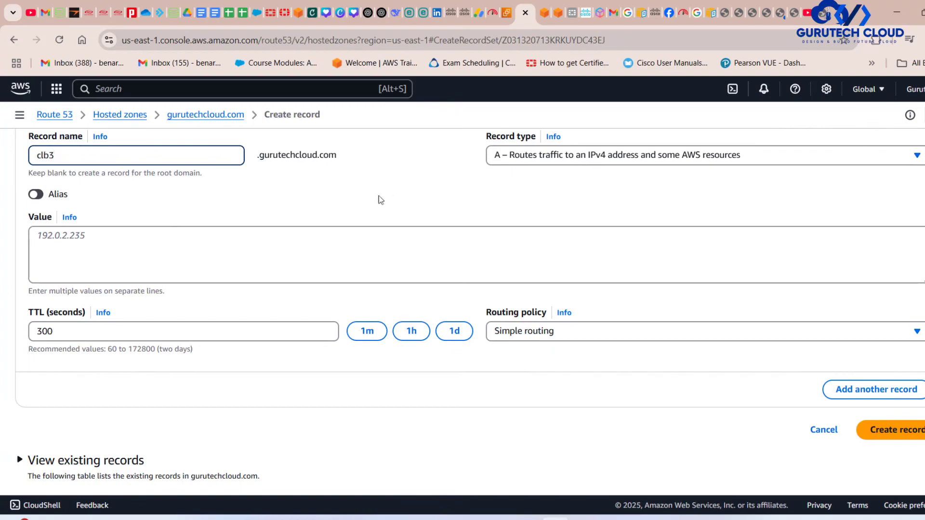
Make the record an alias and route its traffic to an Application and Classic Load Balancer endpoint.
scroll(378, 197, "up", 2)
left_click(42, 267)
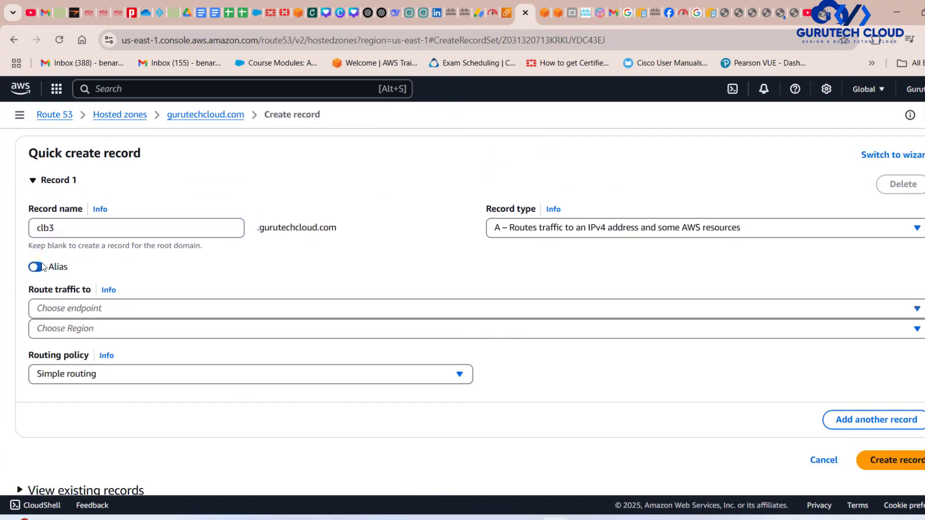
left_click(86, 313)
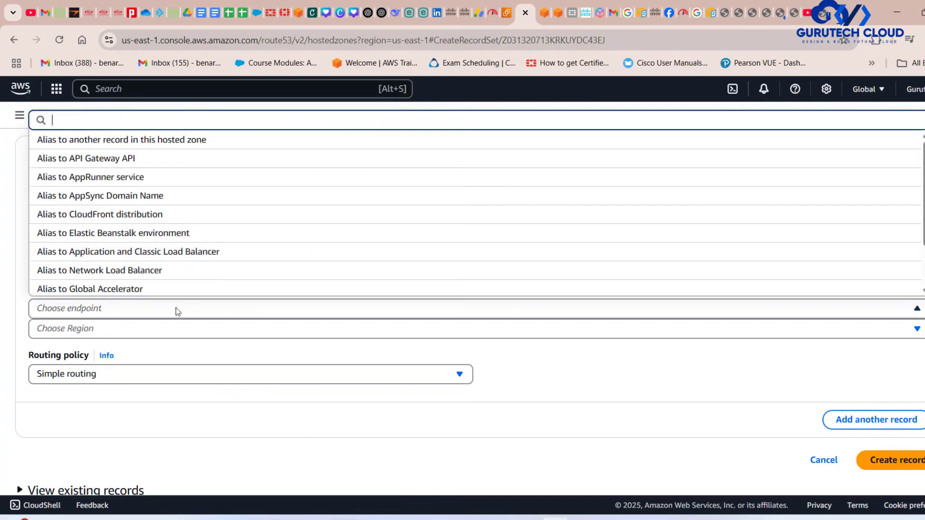
left_click(150, 255)
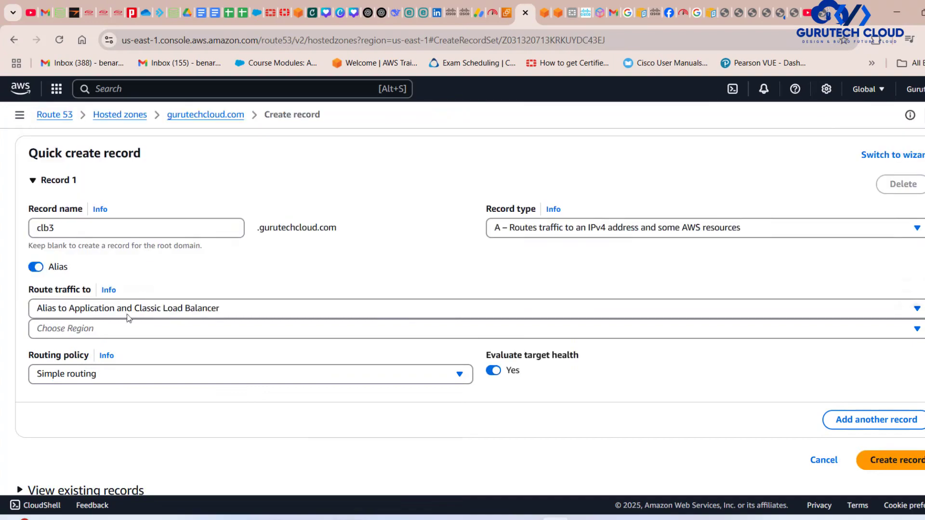
left_click(99, 328)
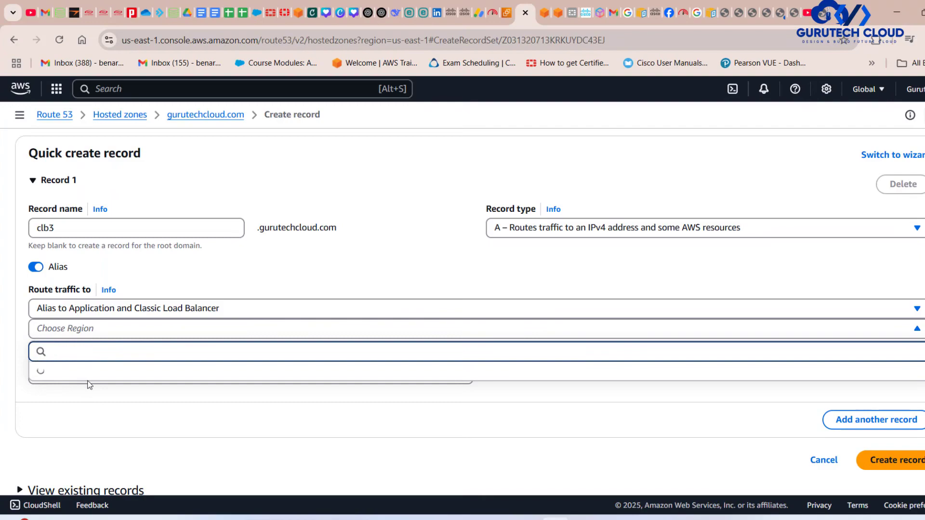
type("us")
left_click(507, 15)
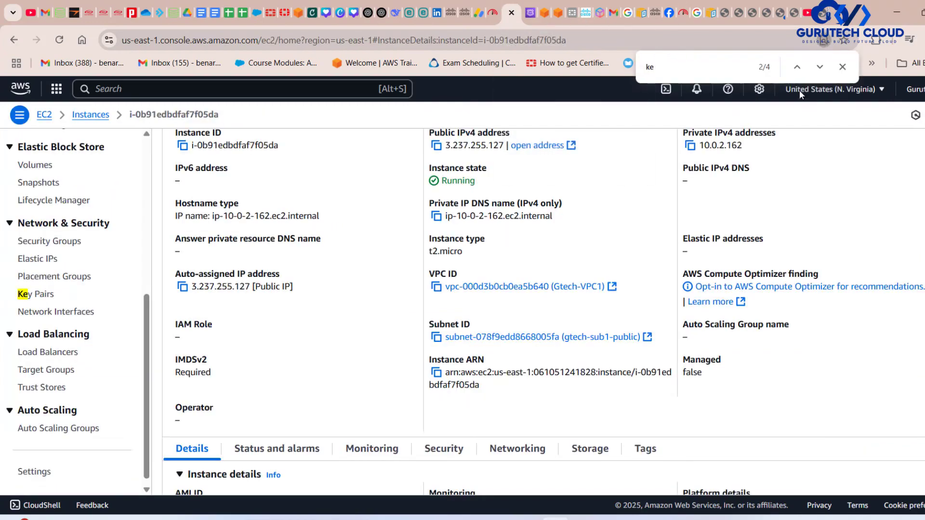
left_click(529, 16)
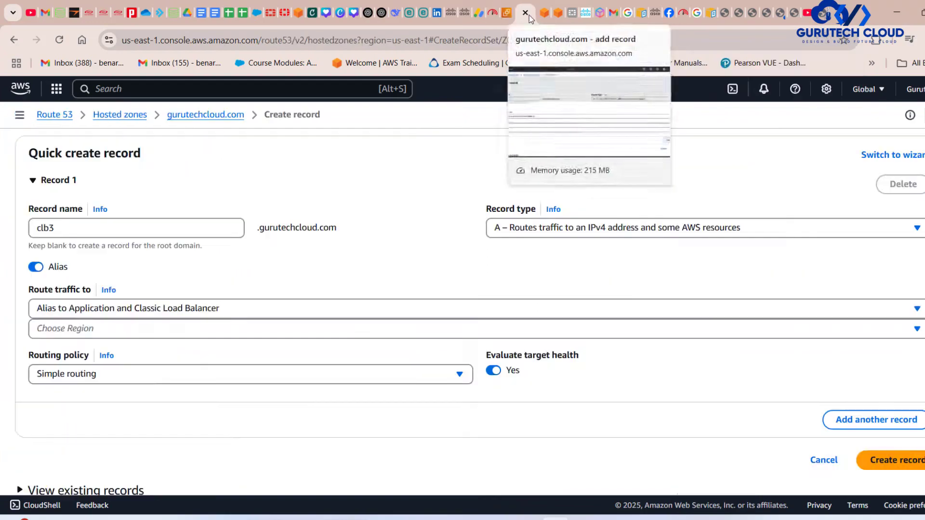
Point the alias to the clb3 load balancer in US East (N. Virginia) and create the record.
left_click(71, 330)
type("us")
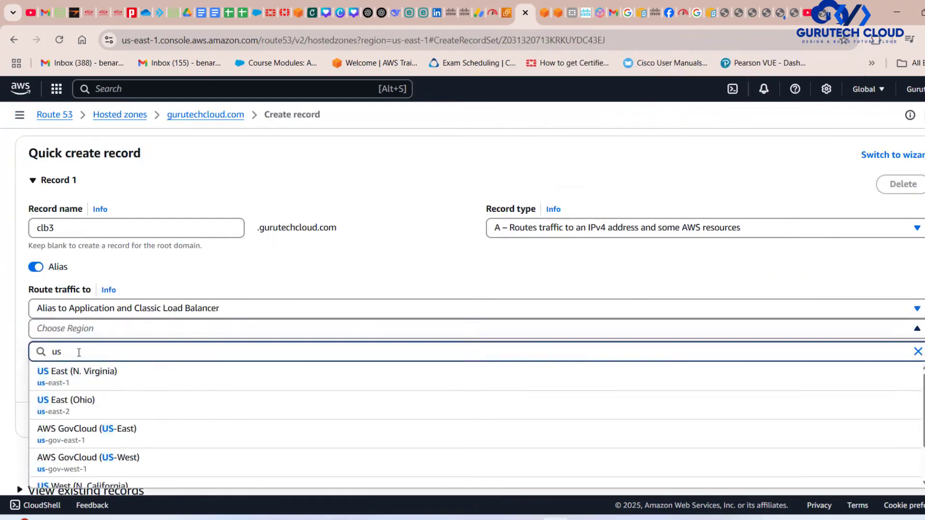
left_click(83, 377)
left_click(118, 356)
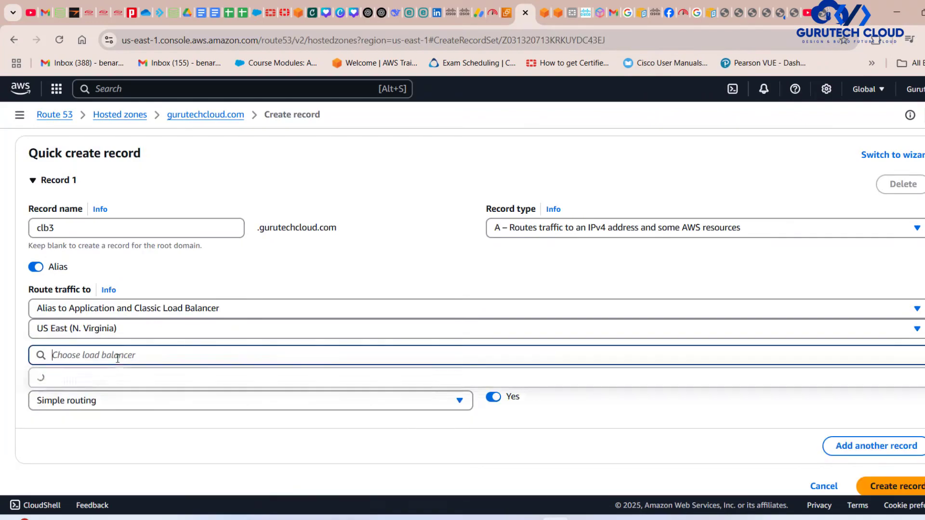
left_click(149, 379)
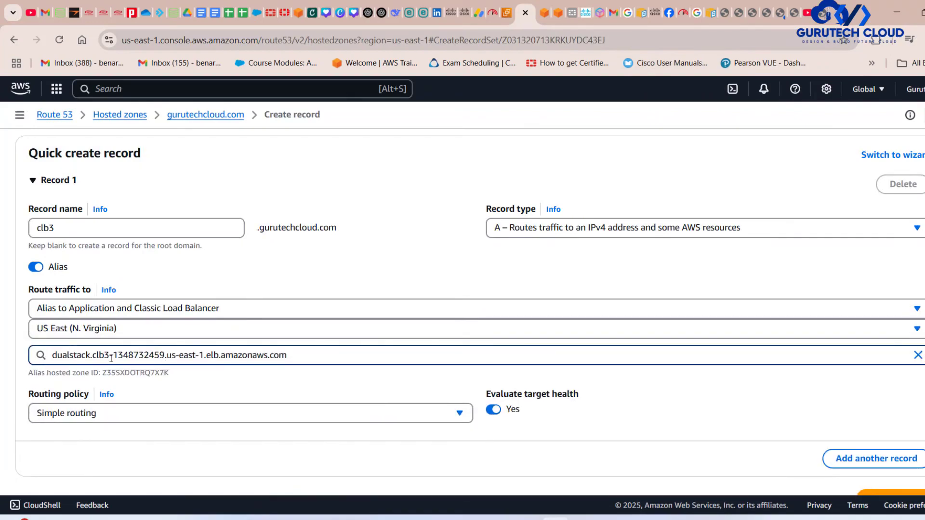
scroll(354, 435, "down", 2)
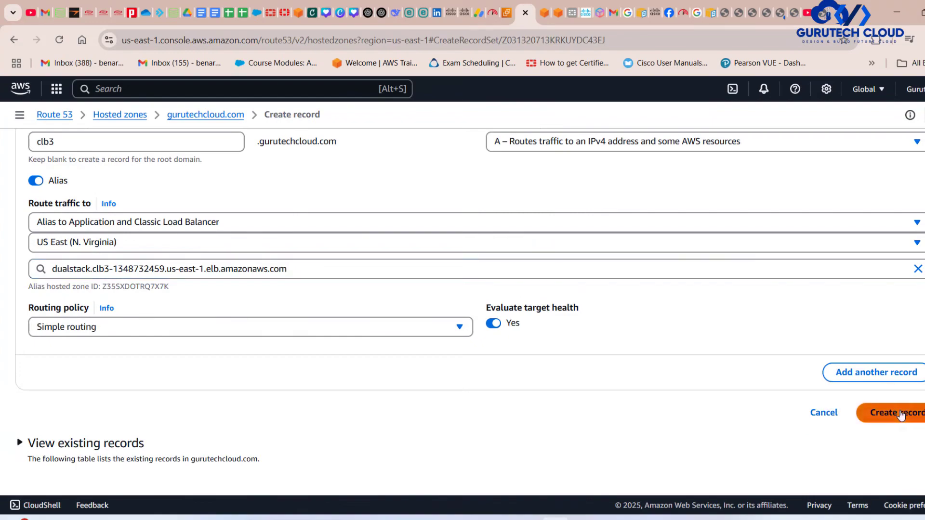
left_click(899, 413)
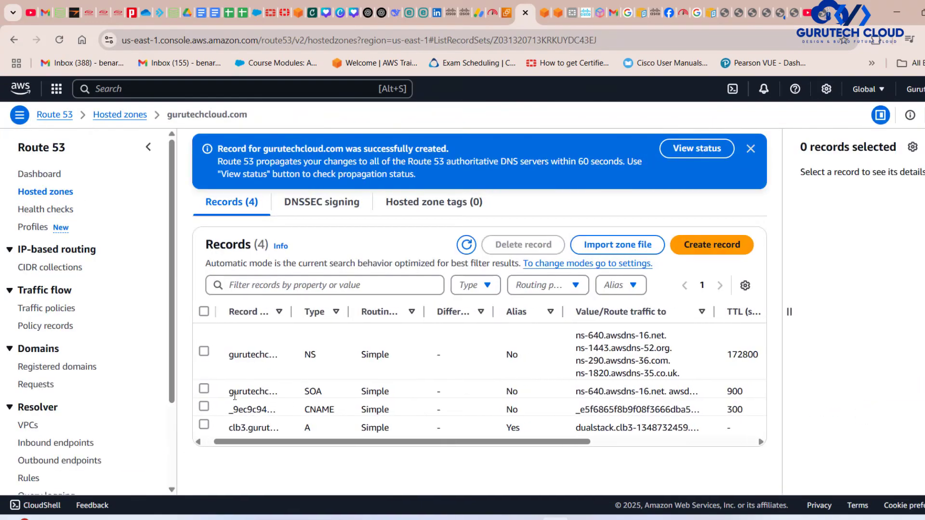
Copy the new clb3 A record's name and check the propagation status of the change, refreshing it.
left_click(204, 426)
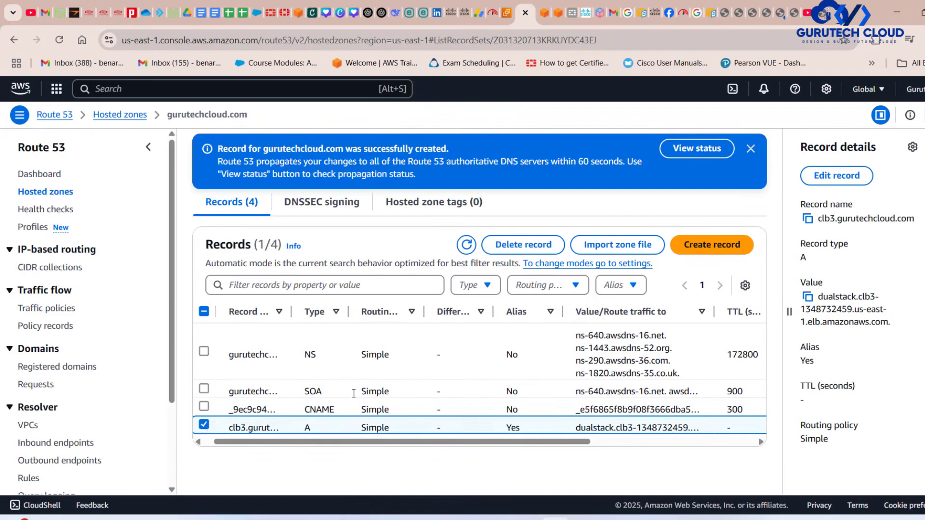
left_click(808, 221)
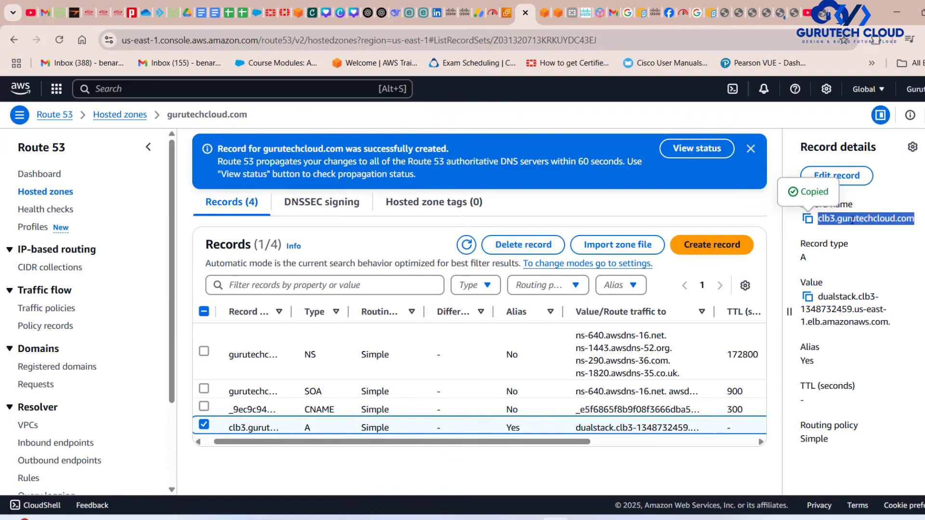
left_click(699, 152)
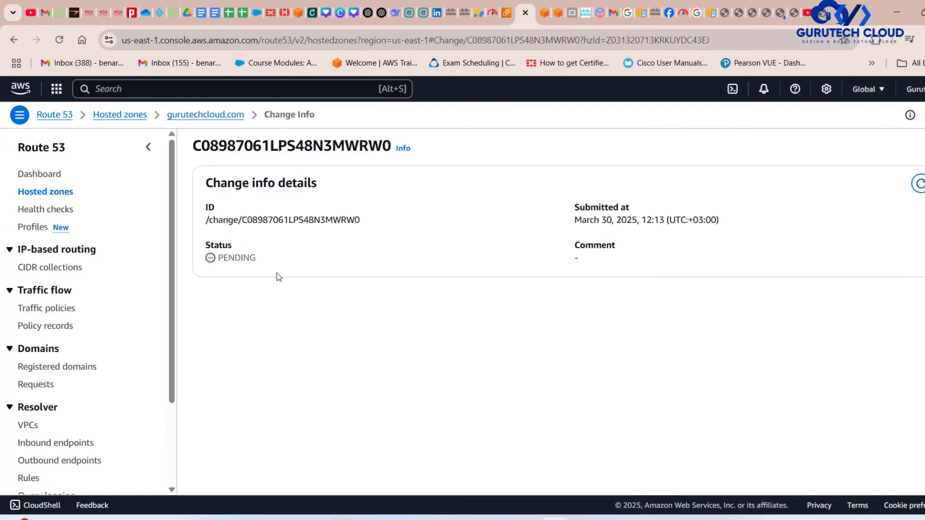
left_click(919, 184)
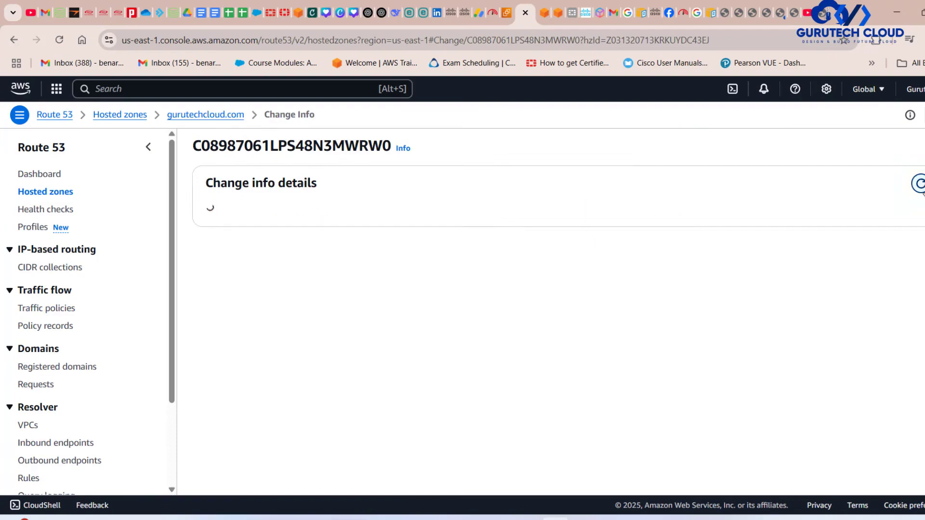
left_click(920, 184)
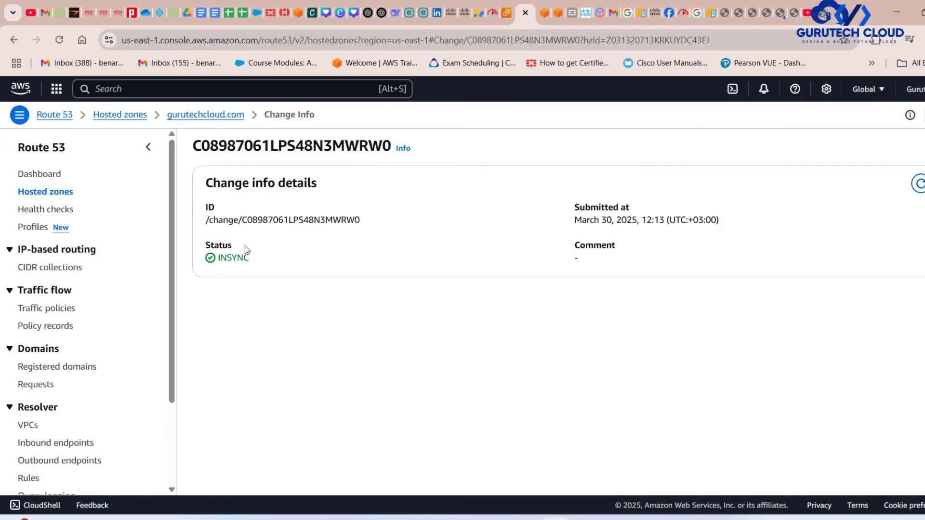
Return to the gurutechcloud.com hosted zone, then load clb3.gurutechcloud.com in a new browser tab.
left_click(207, 116)
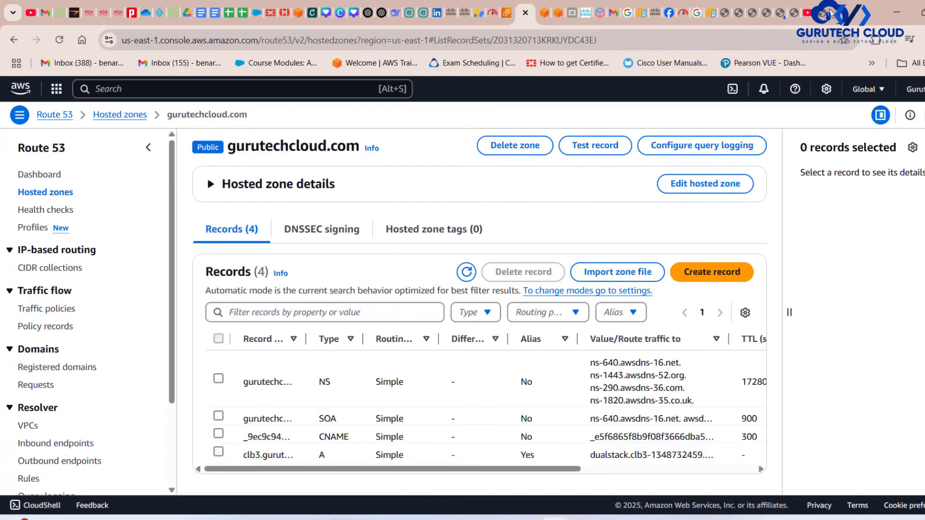
mouse_move(824, 14)
left_click(838, 13)
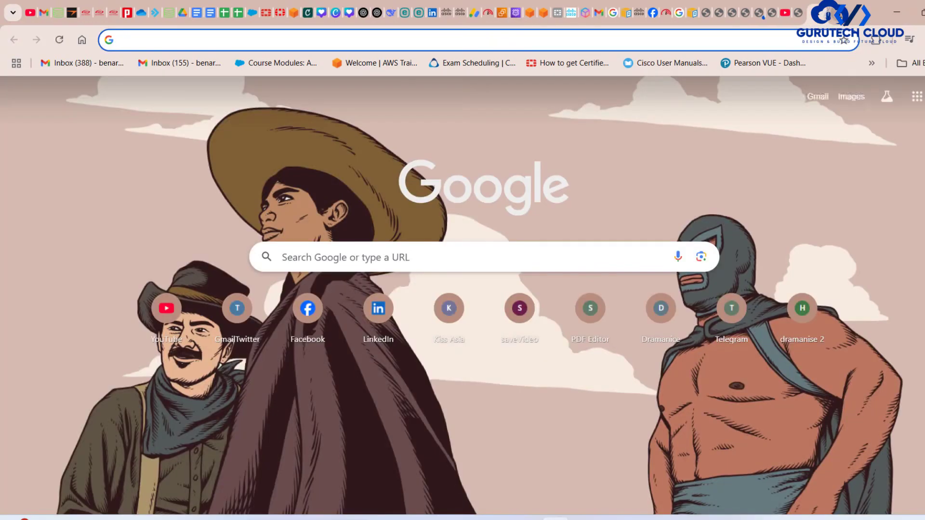
key("ctrl+v")
key("Return")
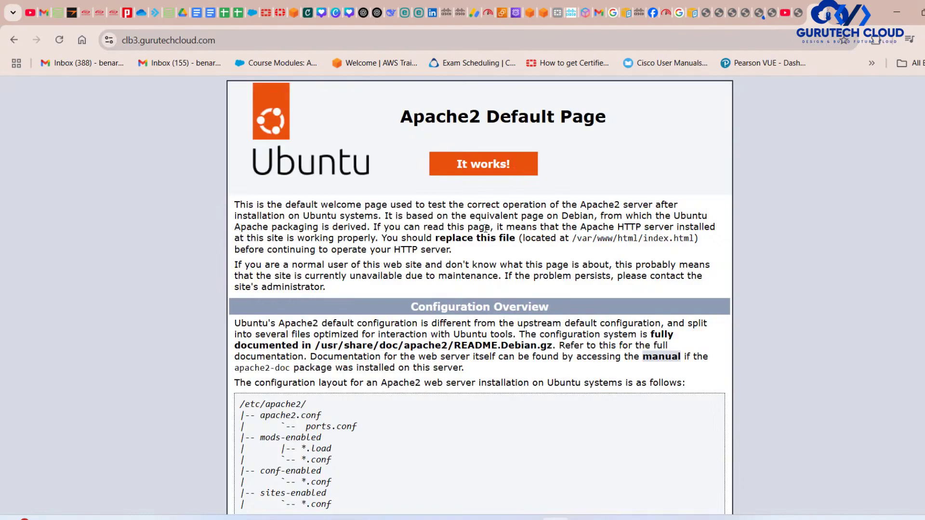
Inspect the site's connection security and the common name its certificate is issued to, then close the certificate viewer.
left_click(109, 40)
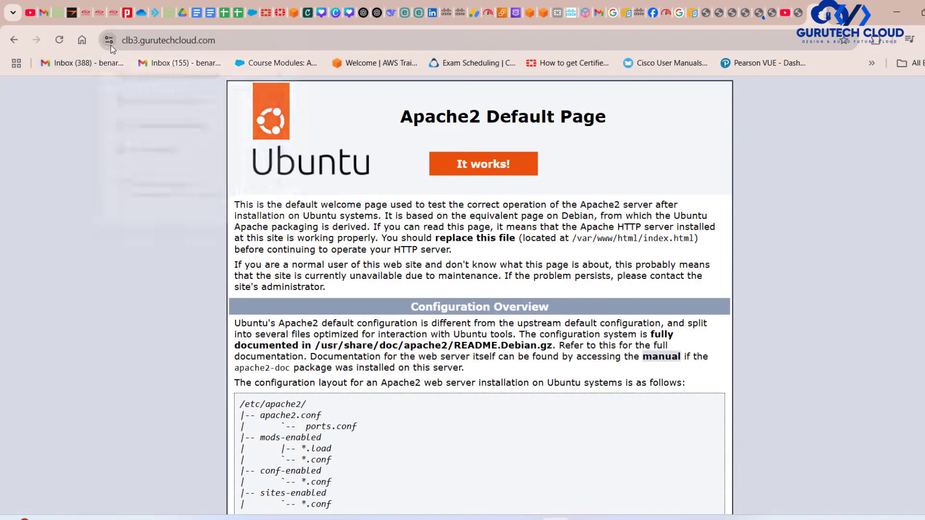
left_click(197, 99)
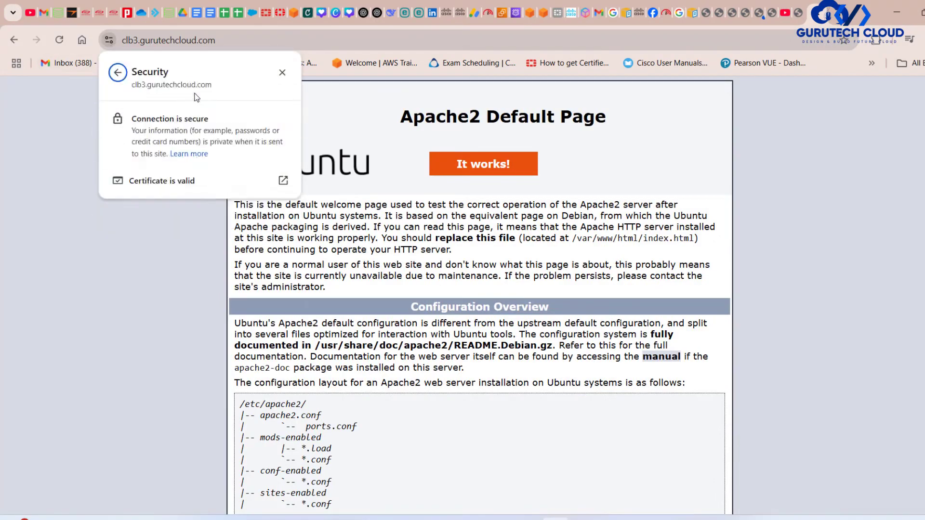
left_click(164, 181)
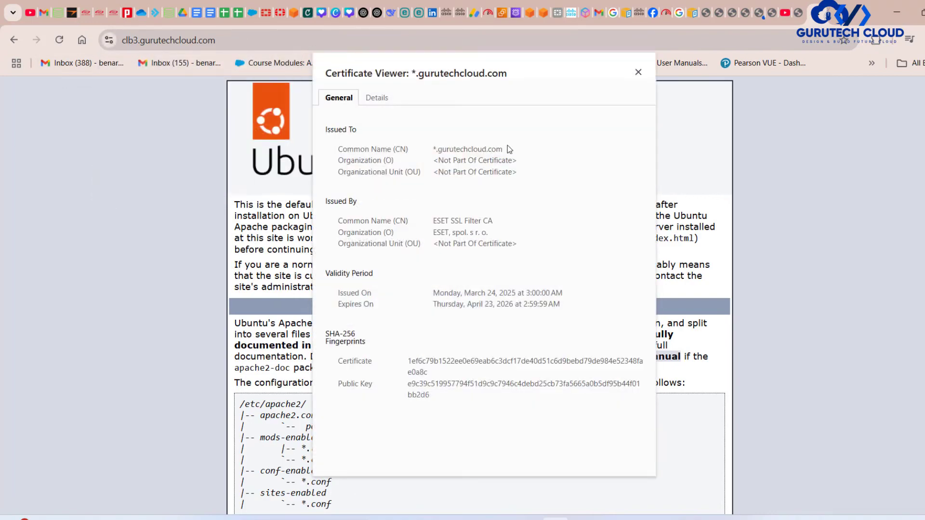
left_click_drag(496, 151, 429, 155)
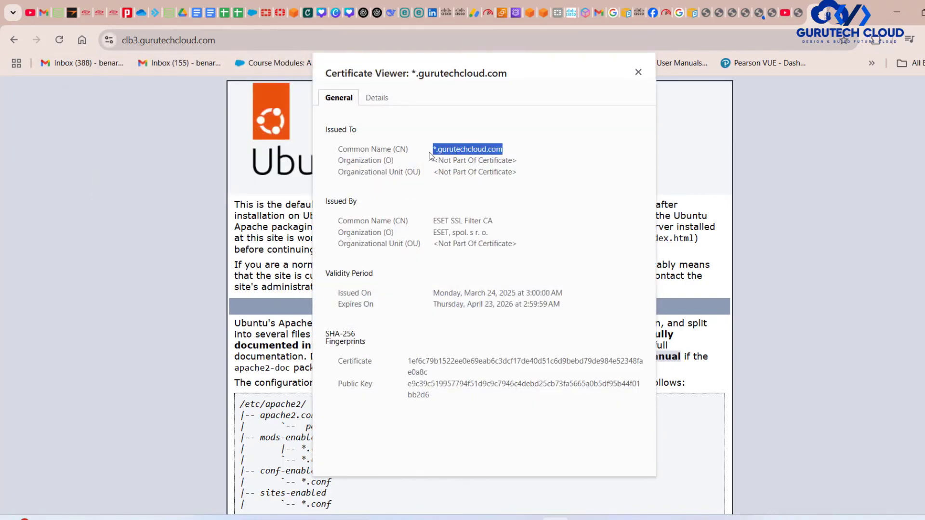
left_click(637, 72)
left_click(162, 44)
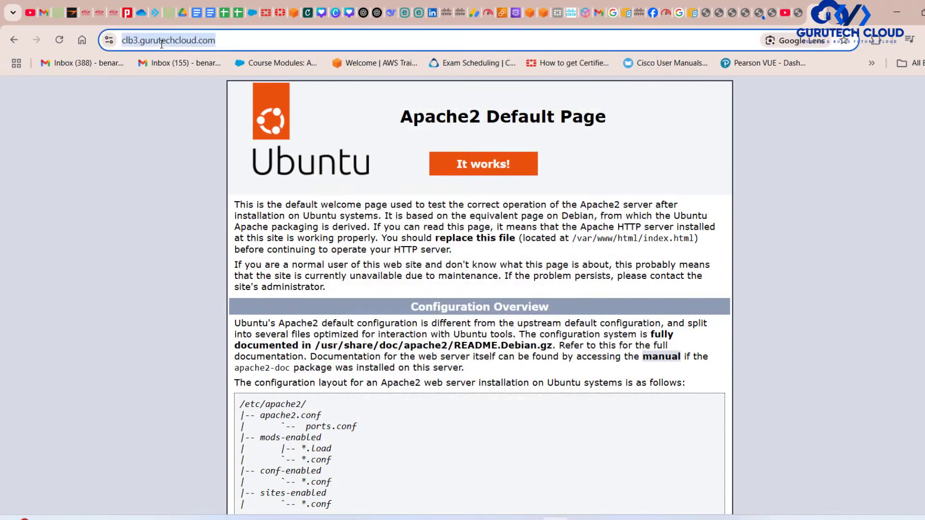
left_click(131, 45)
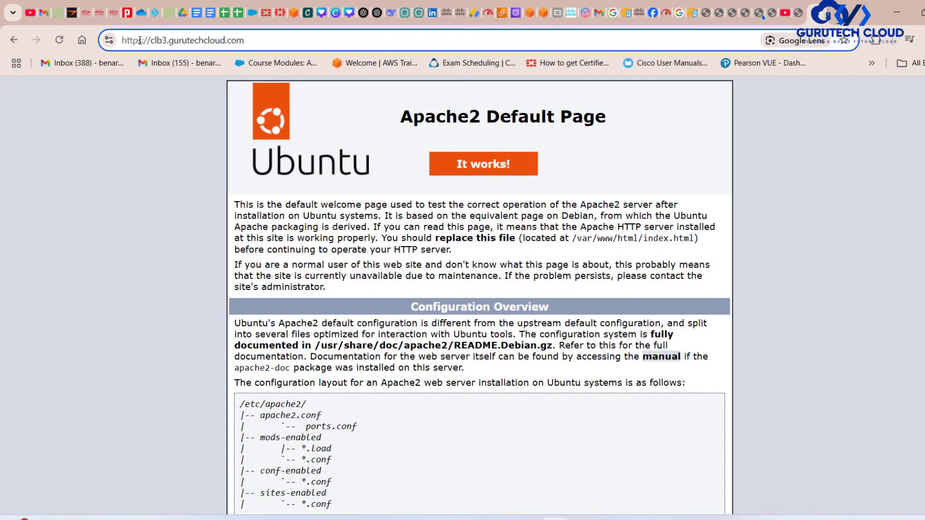
key("BackSpace")
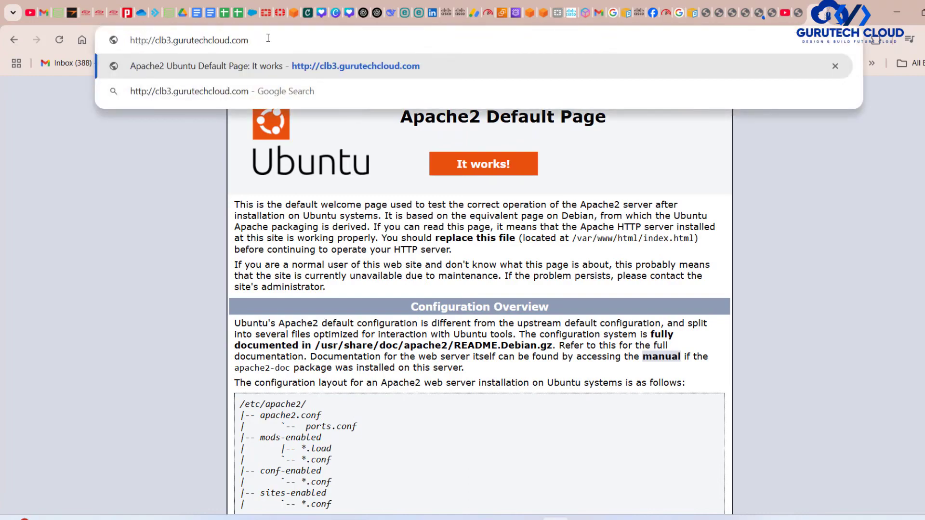
type(":80/")
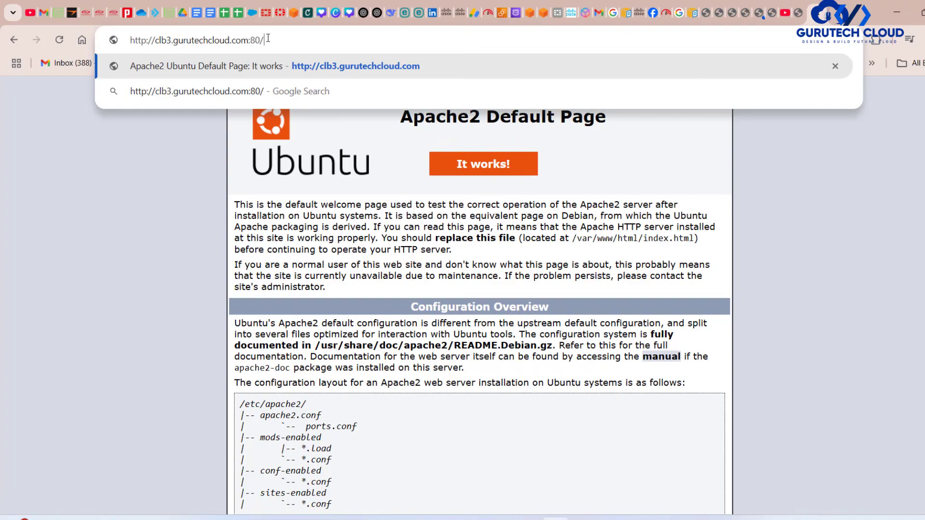
key("Return")
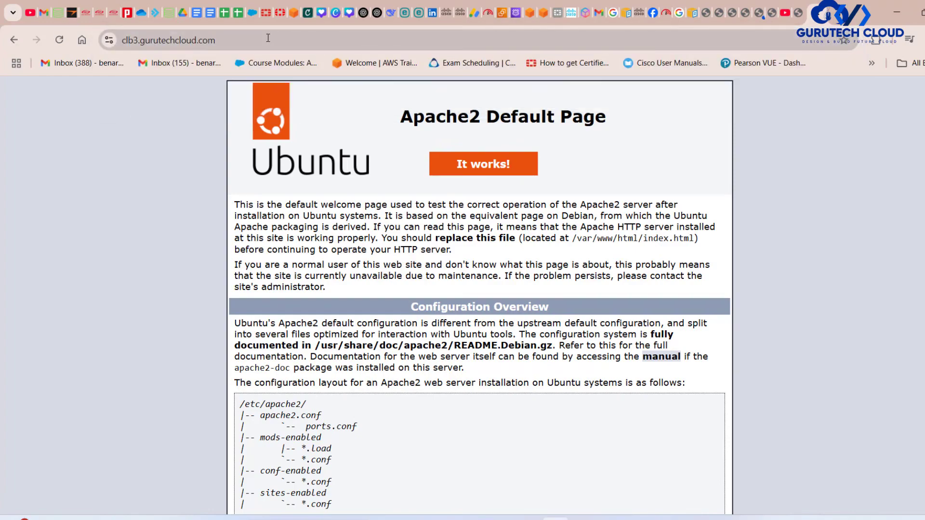
left_click(207, 41)
key("ctrl+c")
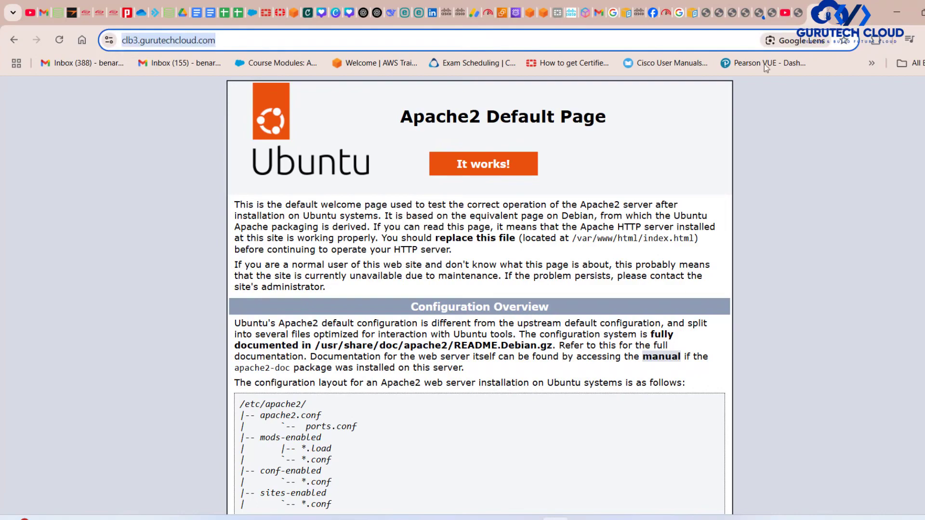
key("alt+f")
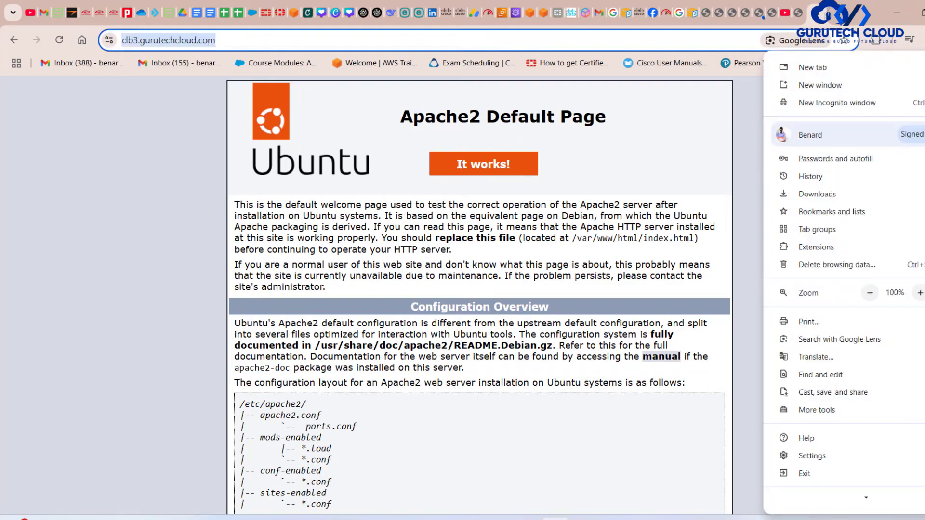
left_click(861, 106)
key("ctrl+v")
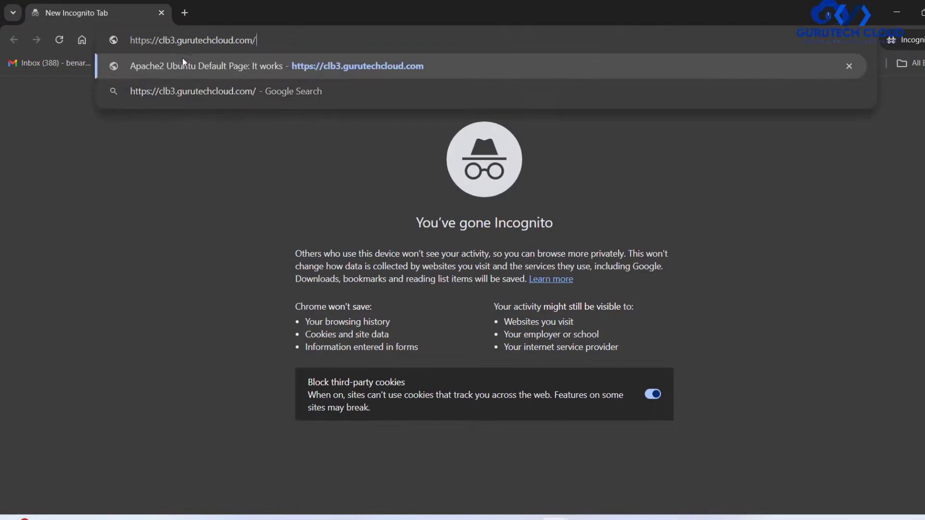
key("BackSpace")
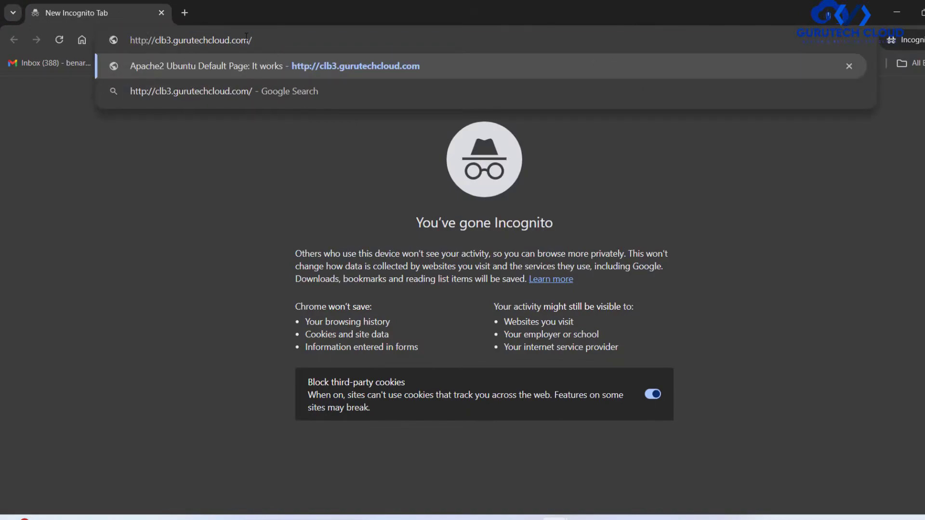
type(":80")
key("Return")
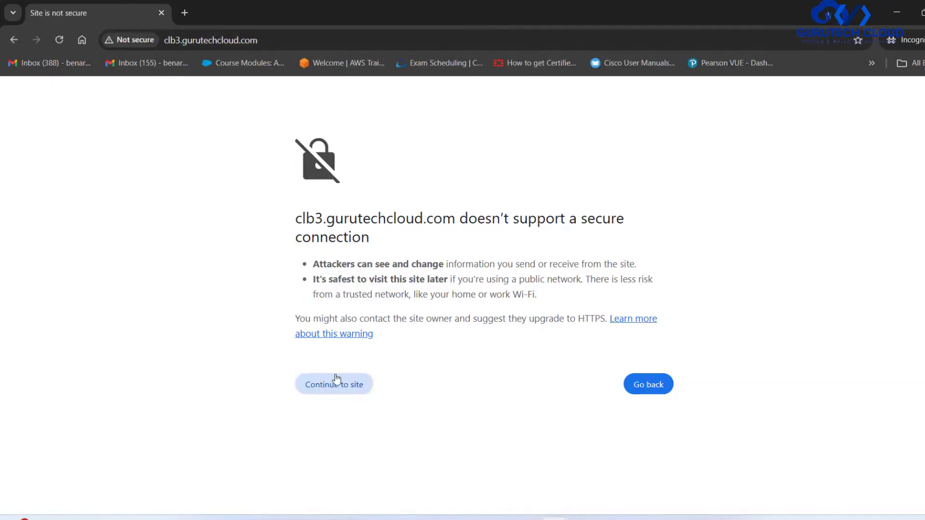
left_click(336, 383)
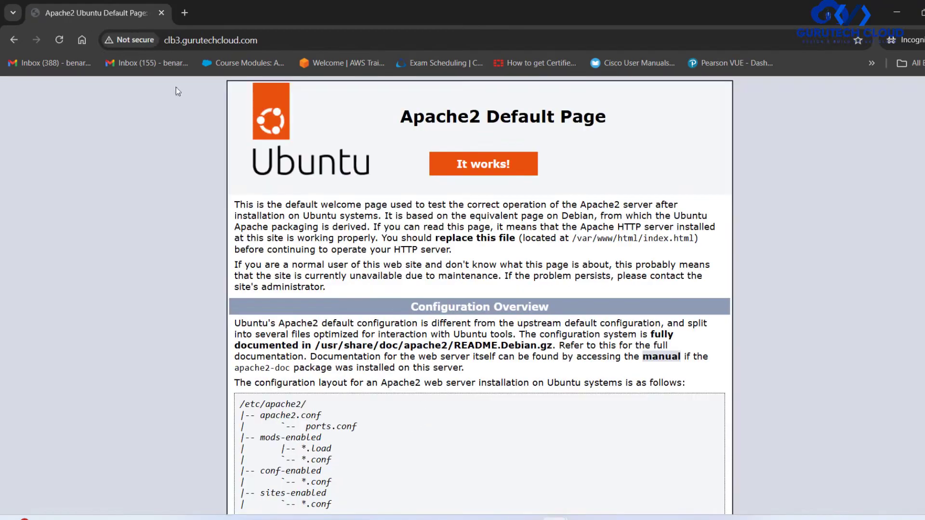
left_click(133, 41)
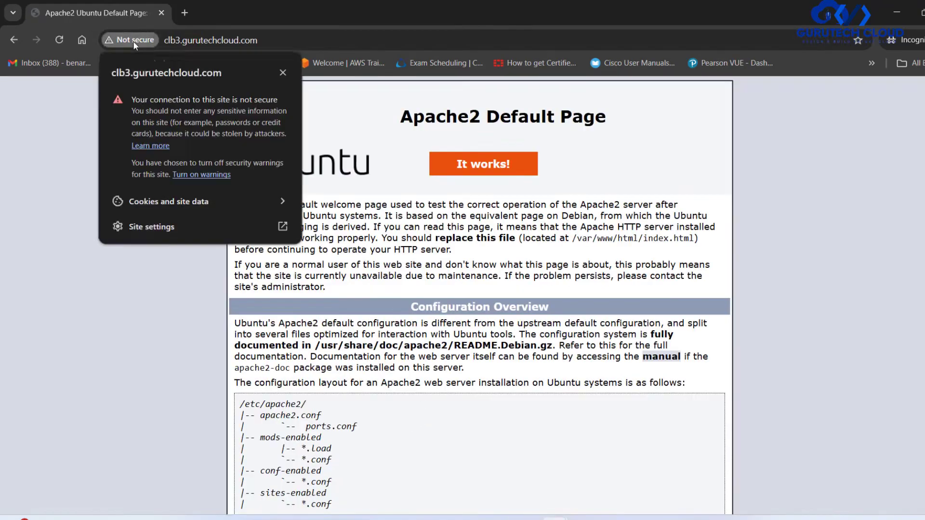
left_click(209, 40)
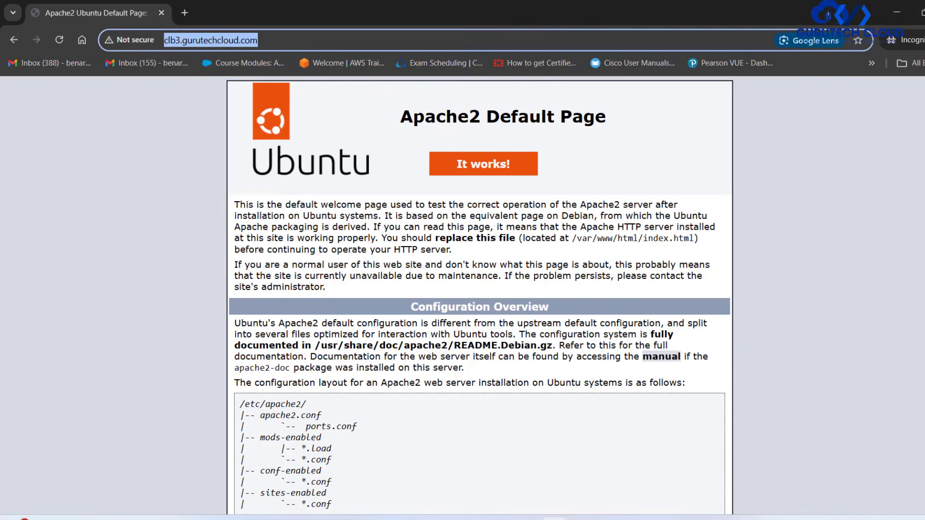
Switch to the terminal and recall the ssh -i "key.pem" command, removing the load balancer's DNS name after ubuntu@.
left_click(924, 13)
left_click(749, 519)
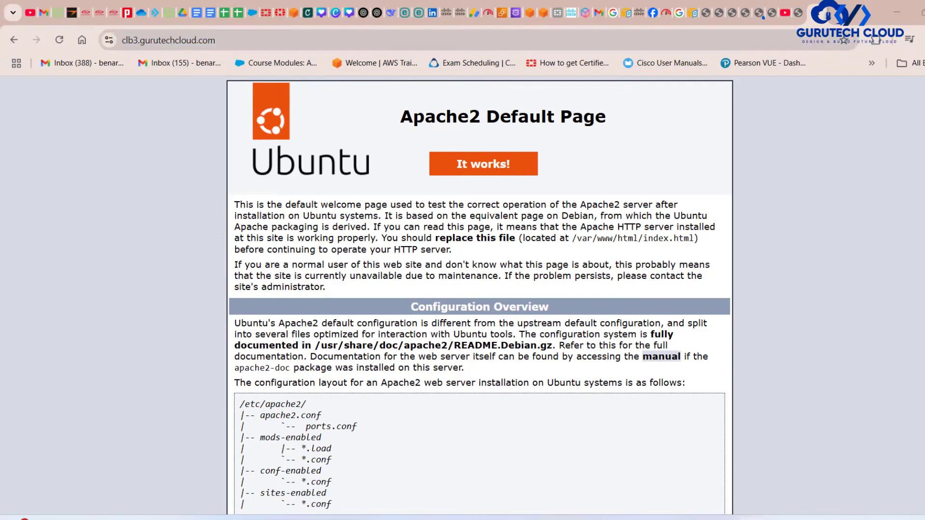
key("Return")
key("Return")
key("Return")
key("Return")
key("Return")
key("Return")
key("Return")
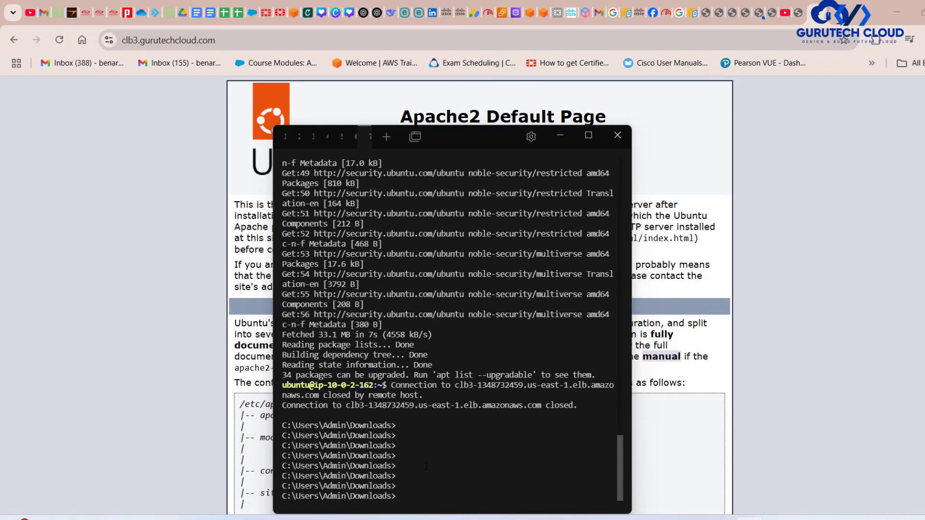
type("ss")
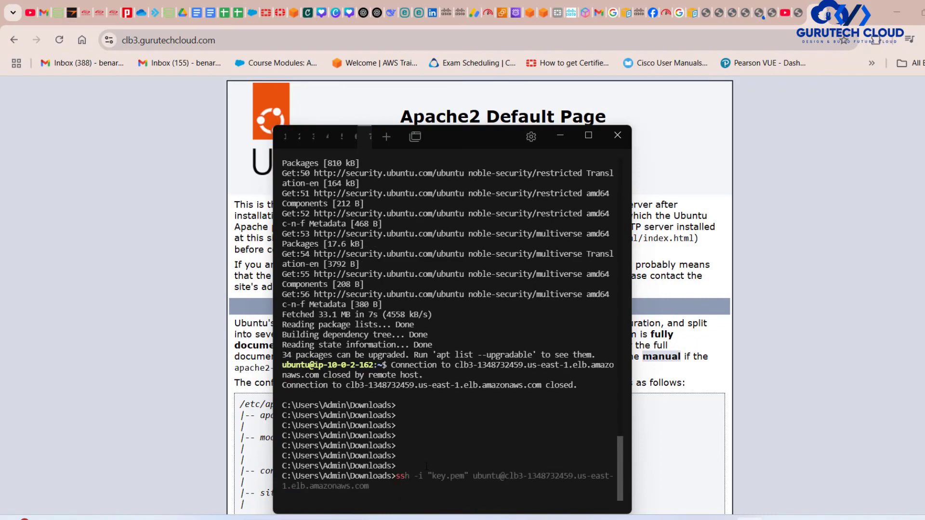
key("Right")
key("BackSpace")
key("BackSpace")
key("BackSpace")
key("BackSpace")
key("BackSpace")
key("BackSpace")
key("BackSpace")
key("BackSpace")
key("BackSpace")
key("BackSpace")
key("BackSpace")
key("BackSpace")
key("BackSpace")
key("BackSpace")
key("BackSpace")
key("BackSpace")
key("BackSpace")
key("BackSpace")
key("BackSpace")
key("BackSpace")
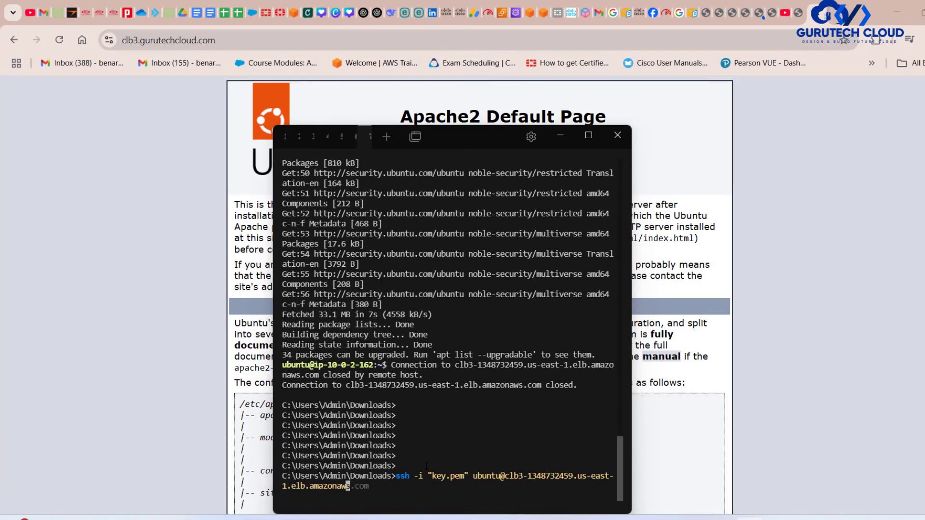
key("BackSpace")
key("BackSpace")
key("BackSpace")
key("BackSpace")
key("BackSpace")
key("BackSpace")
key("BackSpace")
key("BackSpace")
key("BackSpace")
key("BackSpace")
key("BackSpace")
key("BackSpace")
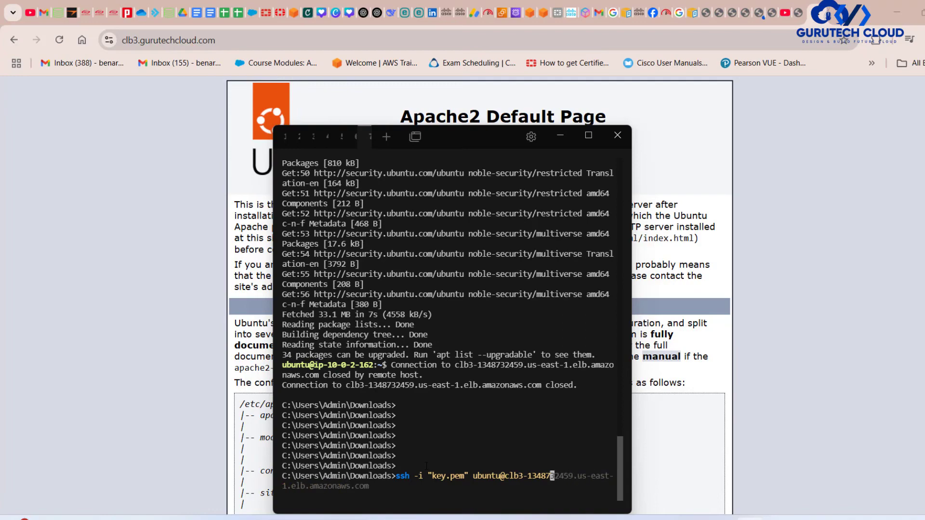
key("BackSpace")
key("BackSpace")
key("BackSpace")
left_click_drag(452, 138, 505, 75)
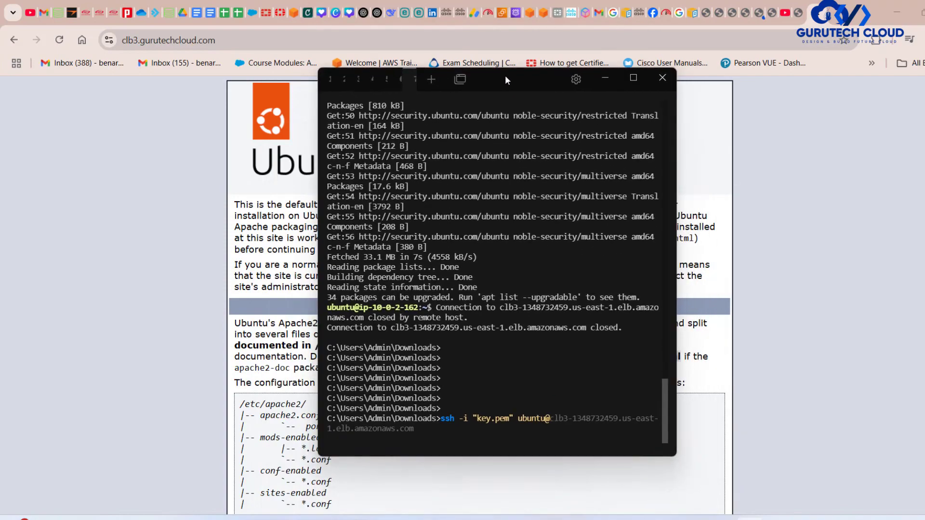
type("https://clb3.gurutechcloud.com/")
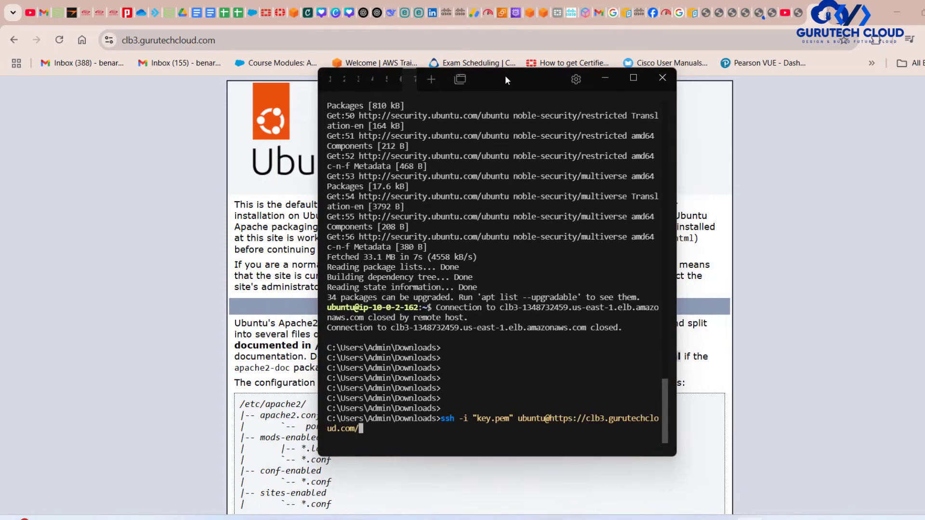
key("Left")
key("Left")
key("Left")
key("Left")
key("Left")
key("Left")
key("Left")
key("Left")
key("Left")
key("Left")
key("Left")
key("Left")
key("Left")
key("Left")
key("Left")
key("Left")
key("Left")
key("Left")
key("Left")
key("Left")
key("BackSpace")
key("BackSpace")
key("BackSpace")
key("BackSpace")
key("BackSpace")
key("BackSpace")
key("BackSpace")
key("BackSpace")
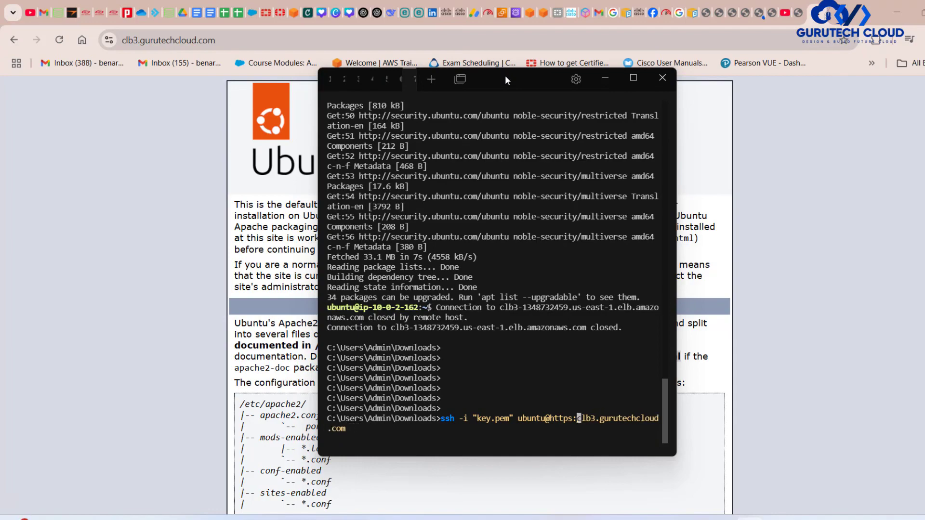
key("BackSpace")
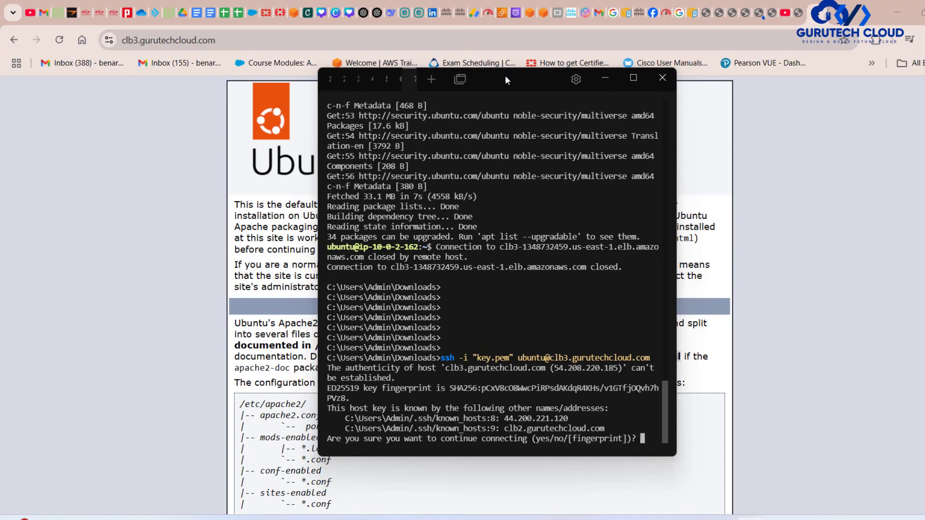
type("yes")
key("Return")
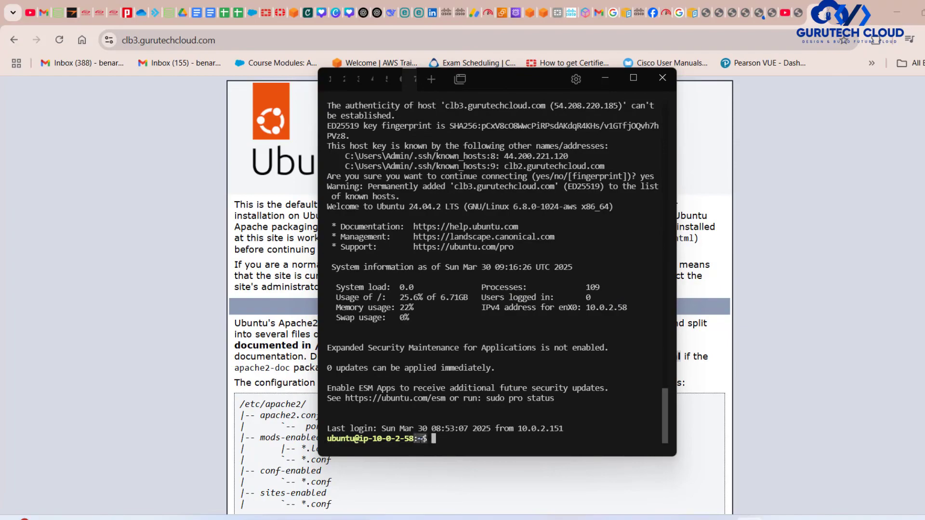
Compare the server prompts of the current and previous SSH sessions in the terminal output.
scroll(530, 271, "up", 20)
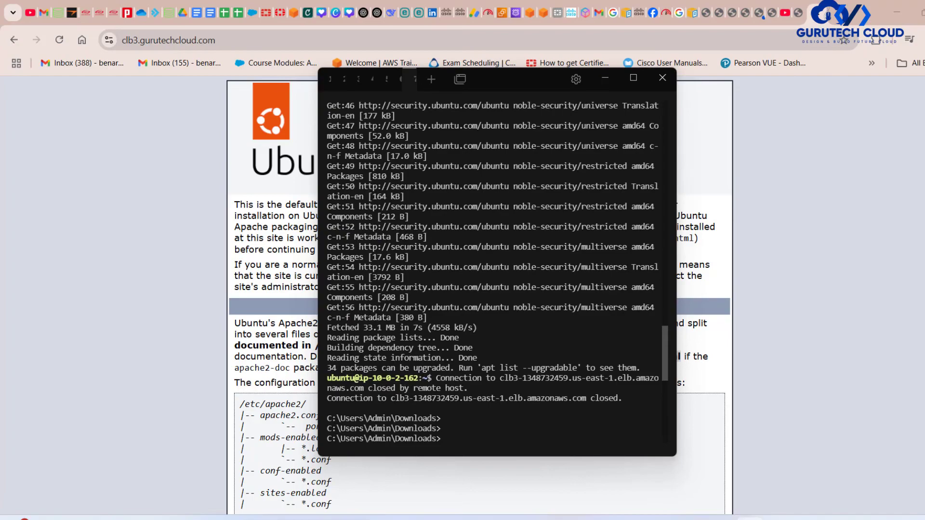
scroll(476, 381, "down", 20)
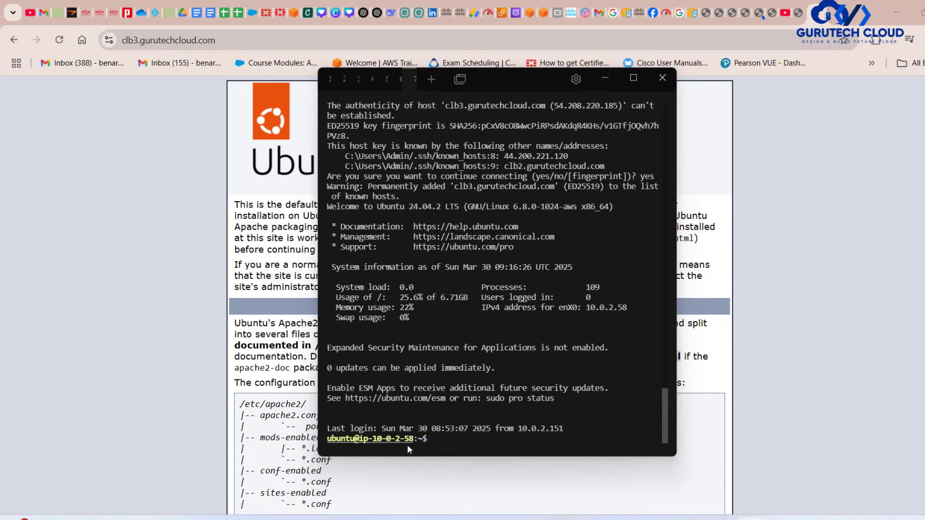
scroll(417, 452, "up", 8)
scroll(532, 348, "up", 15)
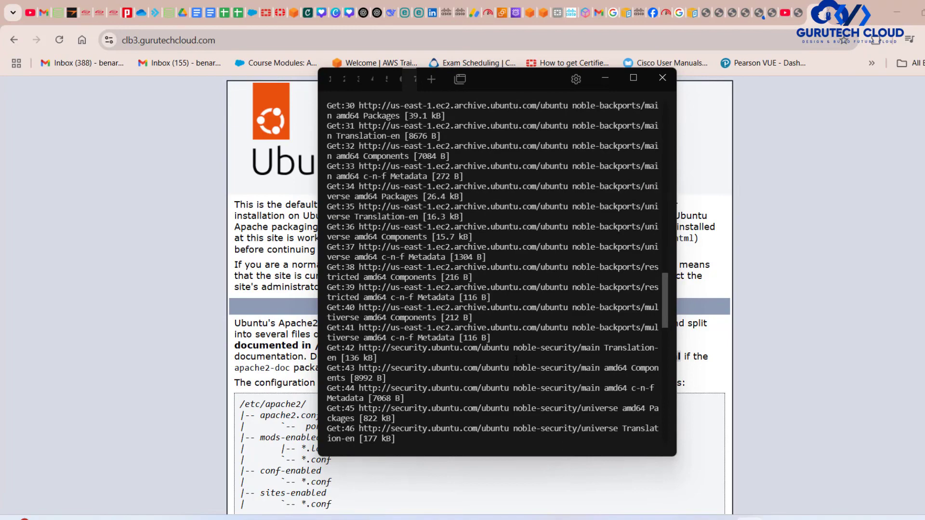
scroll(517, 359, "down", 20)
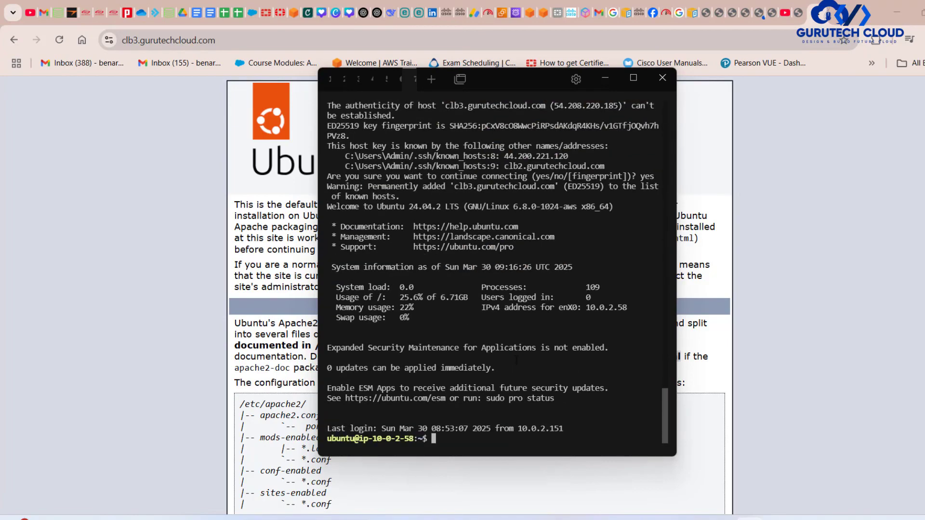